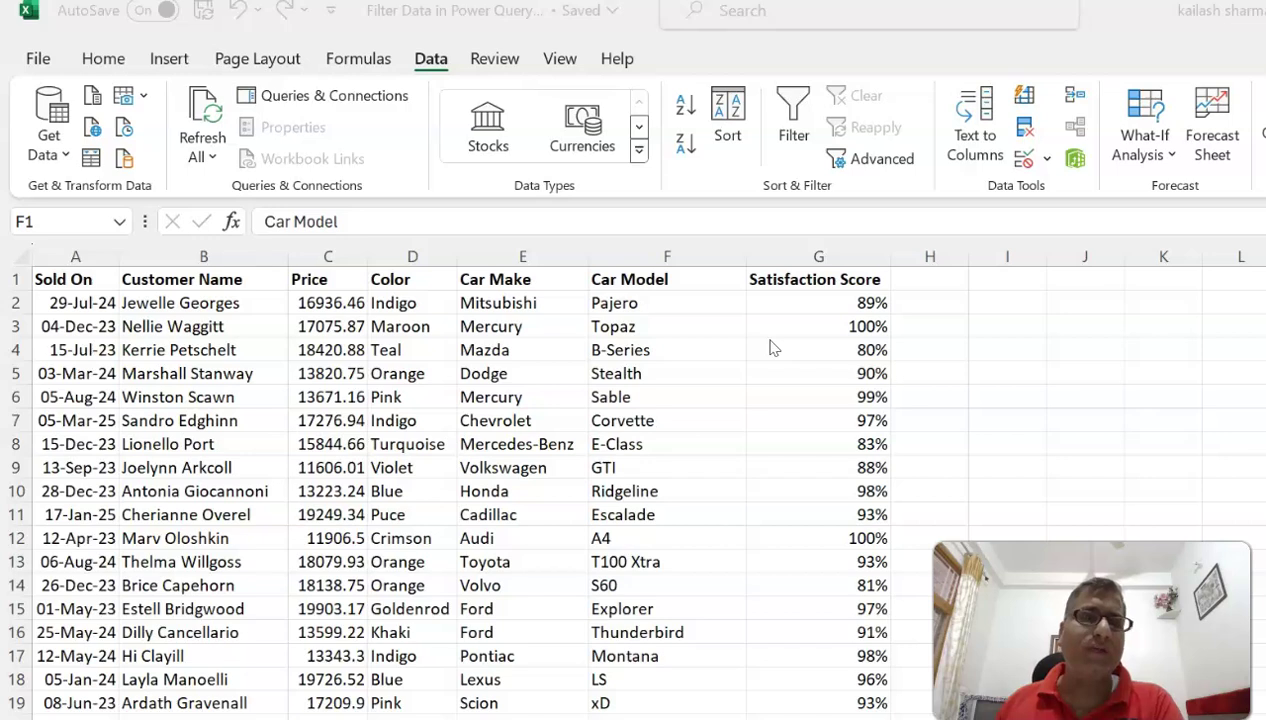
Step: Load the car sales data in A1:G101 into Power Query as a table with headers
{"action": "left_click", "coordinate": [78, 279]}
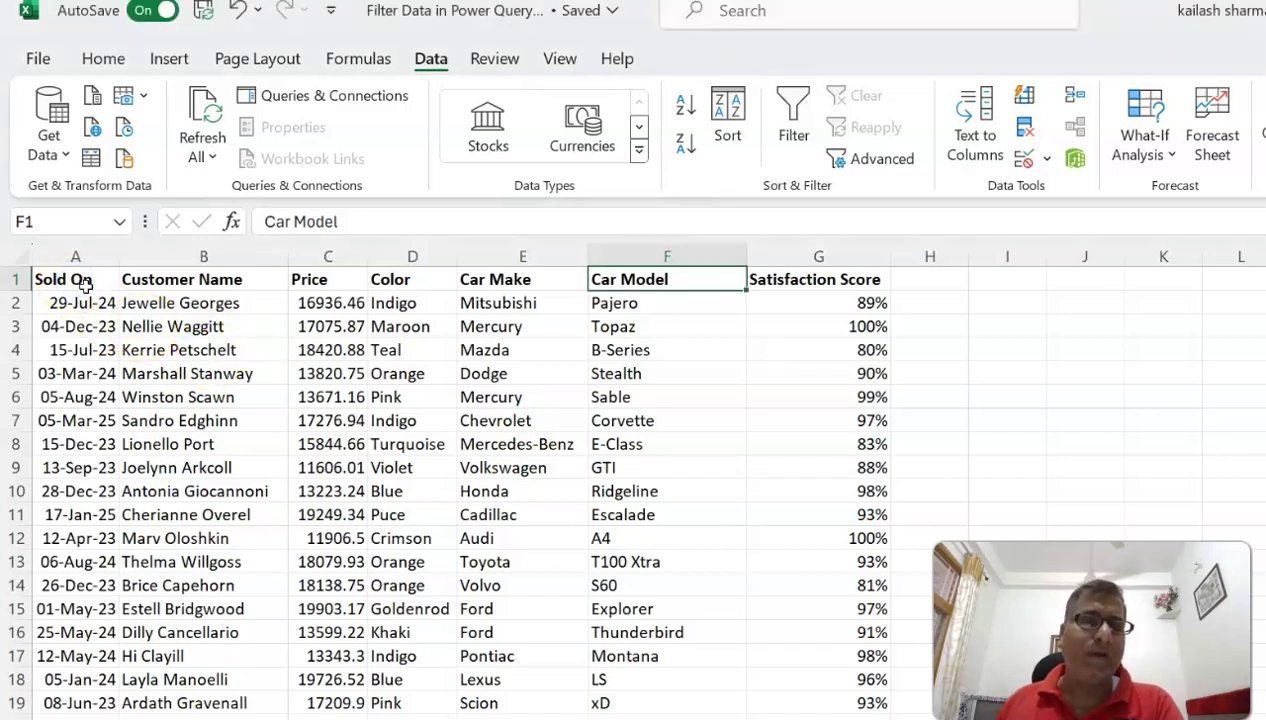
{"action": "left_click", "coordinate": [85, 283]}
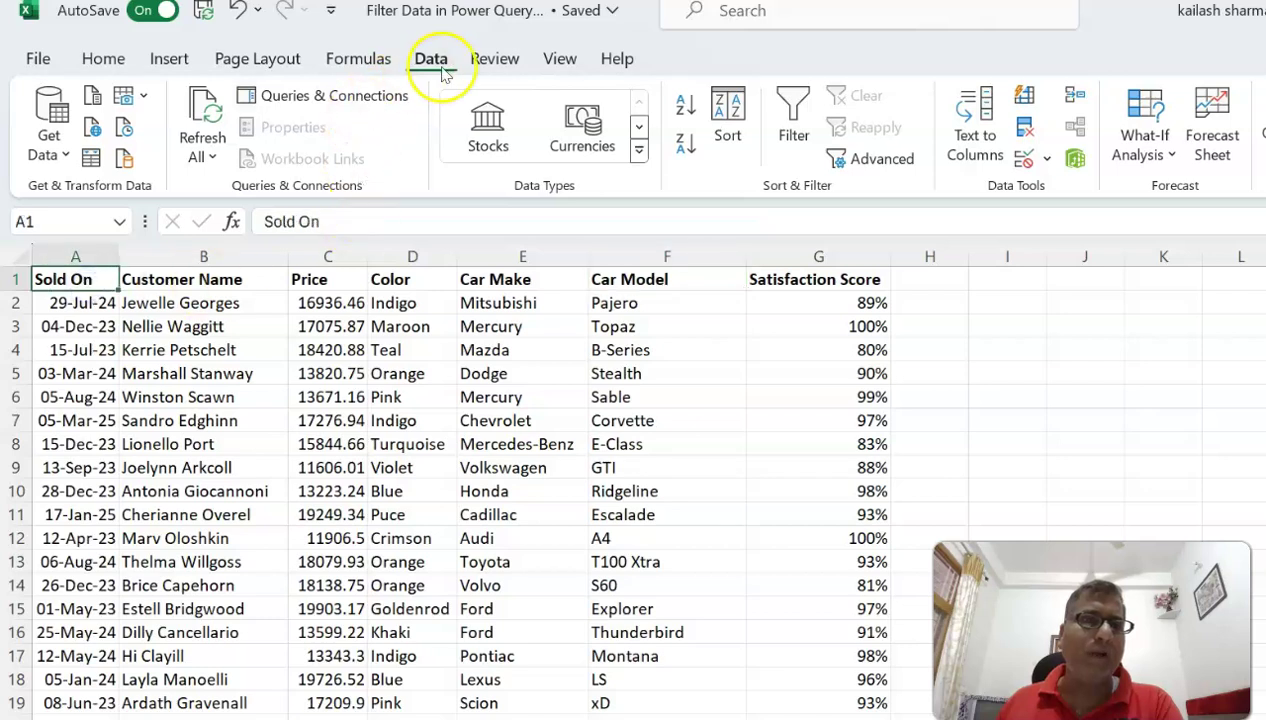
{"action": "left_click", "coordinate": [90, 158]}
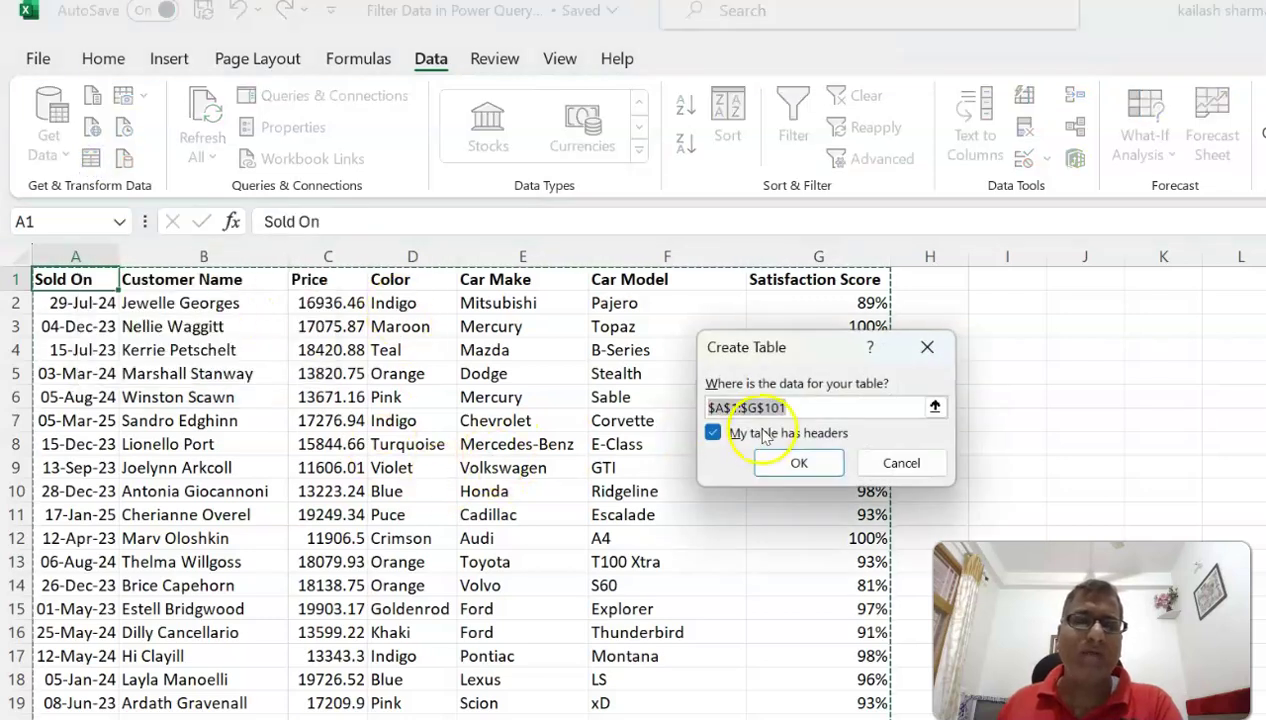
{"action": "left_click", "coordinate": [805, 463]}
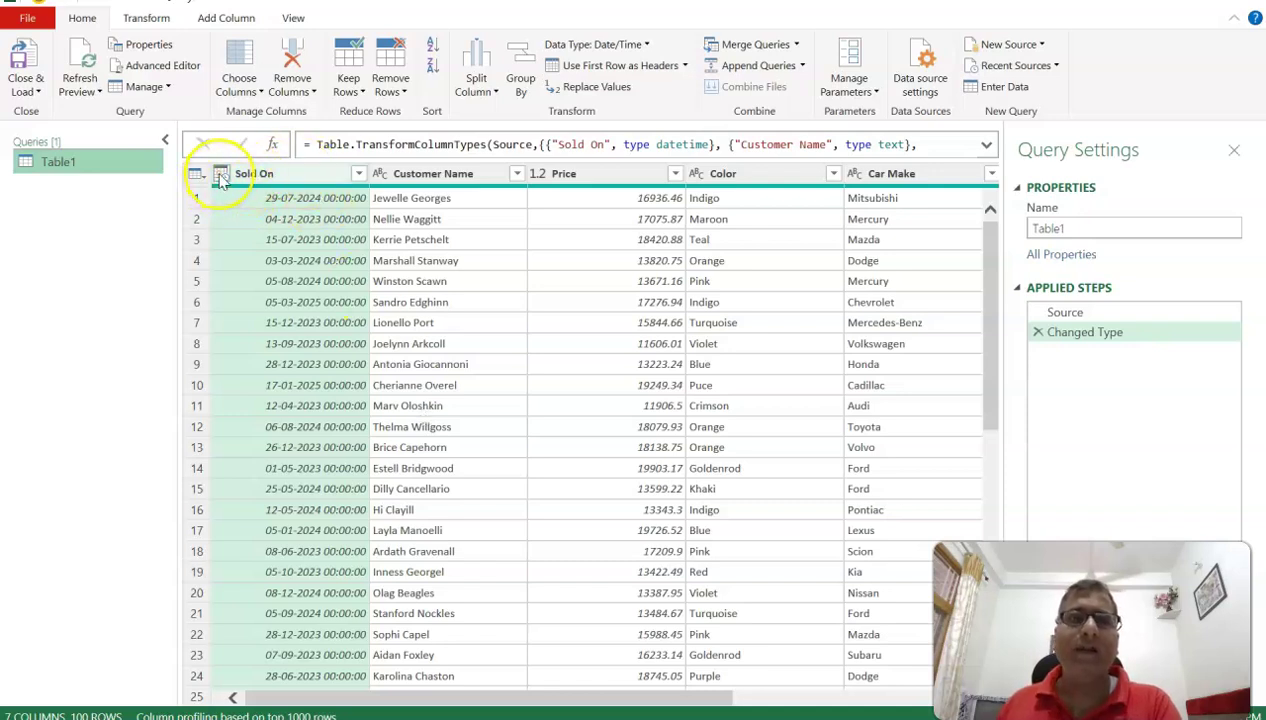
Step: Filter Sold On to only 12-04-2023, 01-05-2023, 08-06-2023 and 11-06-2023, and delete that filter step again
{"action": "left_click", "coordinate": [358, 173]}
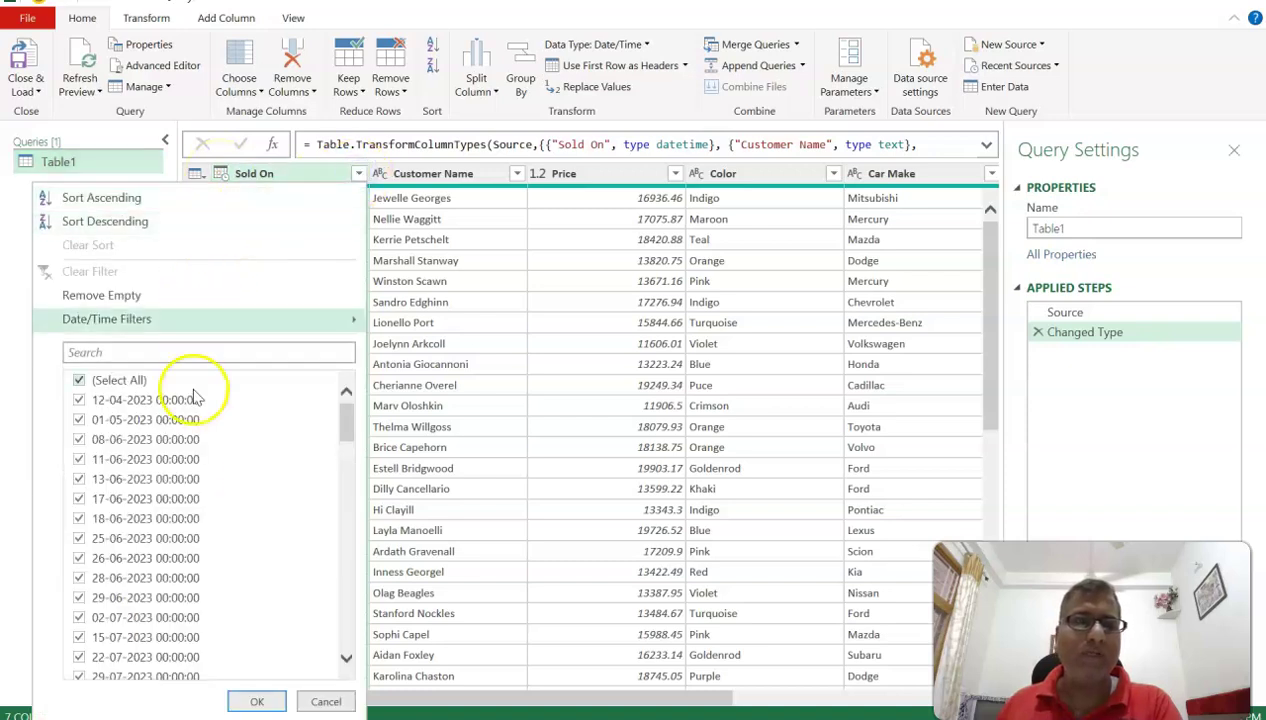
{"action": "left_click", "coordinate": [79, 380]}
{"action": "left_click", "coordinate": [79, 401]}
{"action": "left_click", "coordinate": [79, 421]}
{"action": "left_click", "coordinate": [79, 441]}
{"action": "left_click", "coordinate": [79, 461]}
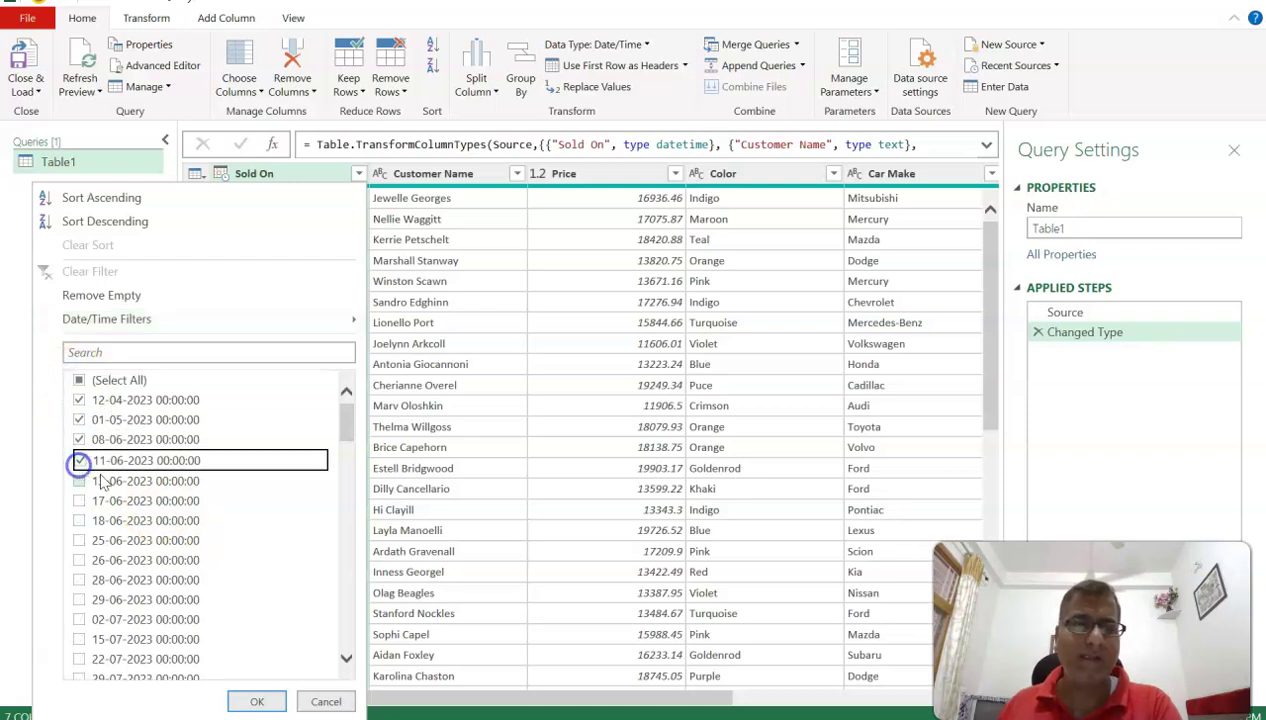
{"action": "left_click", "coordinate": [257, 701]}
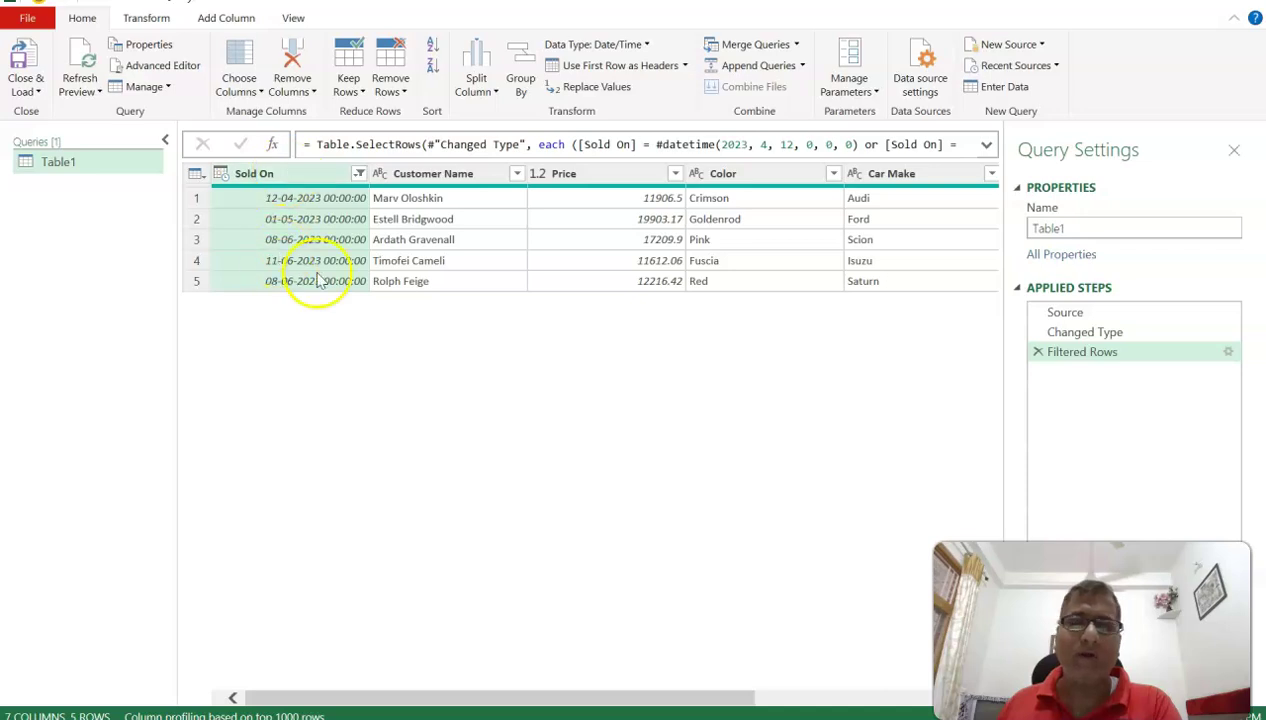
{"action": "left_click", "coordinate": [1038, 353]}
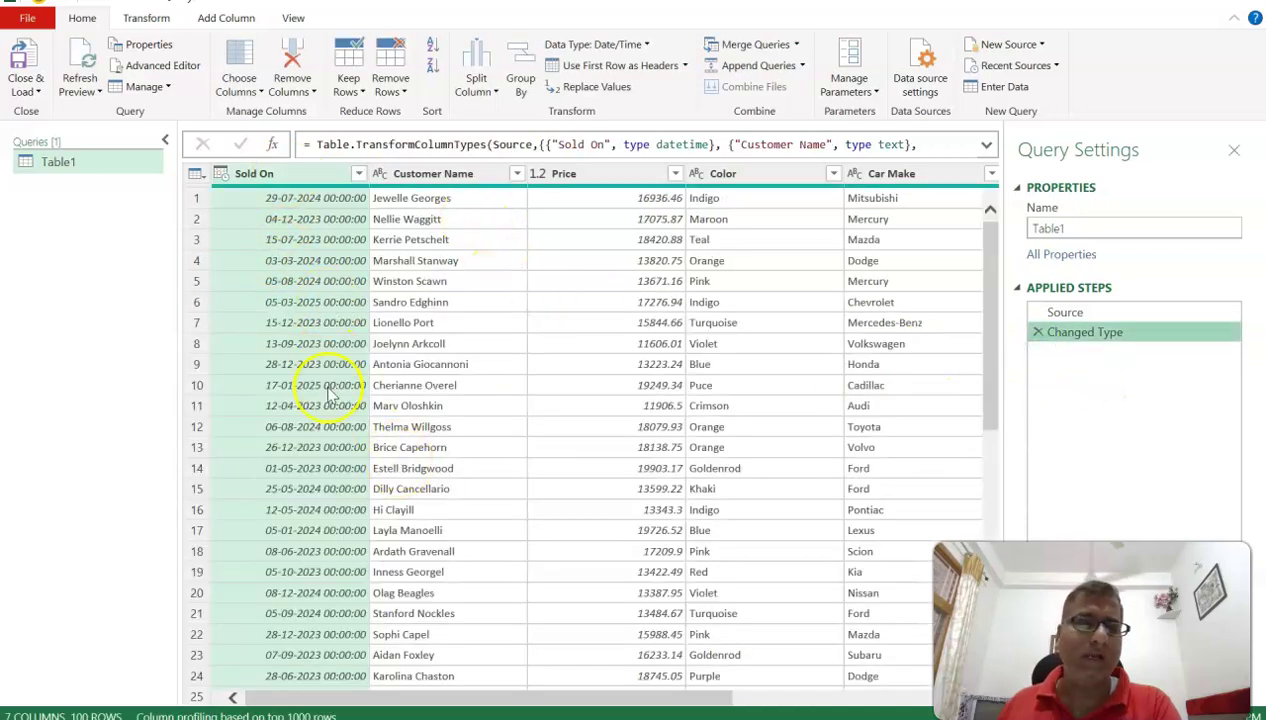
Step: Filter the rows to Sold On dates before 01-01-2024, and remove the applied filter step again
{"action": "left_click", "coordinate": [358, 174]}
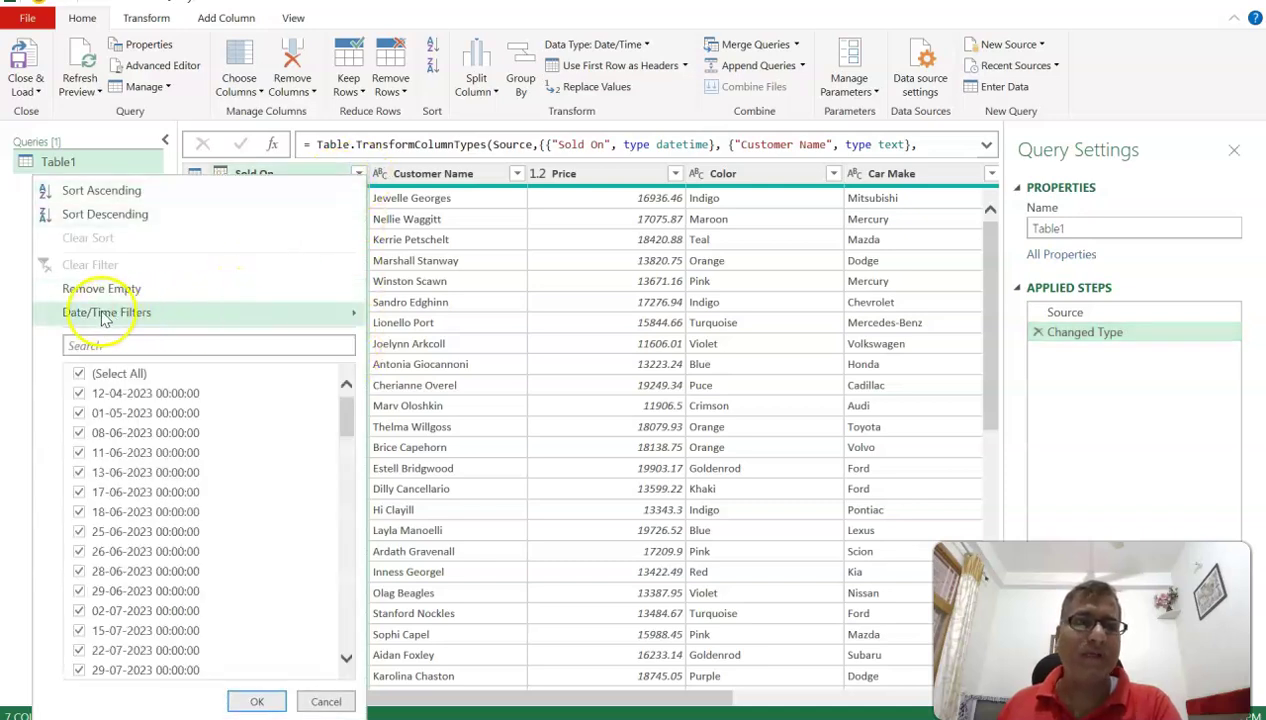
{"action": "mouse_move", "coordinate": [81, 320]}
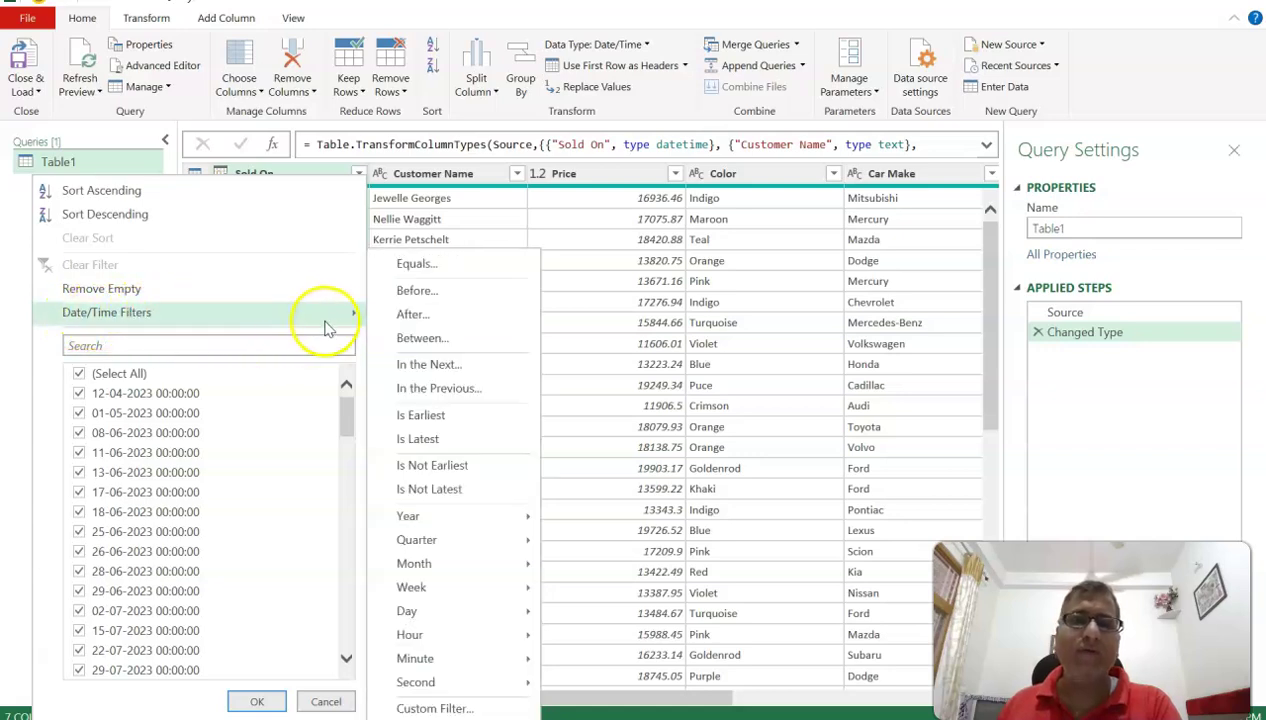
{"action": "left_click", "coordinate": [413, 290]}
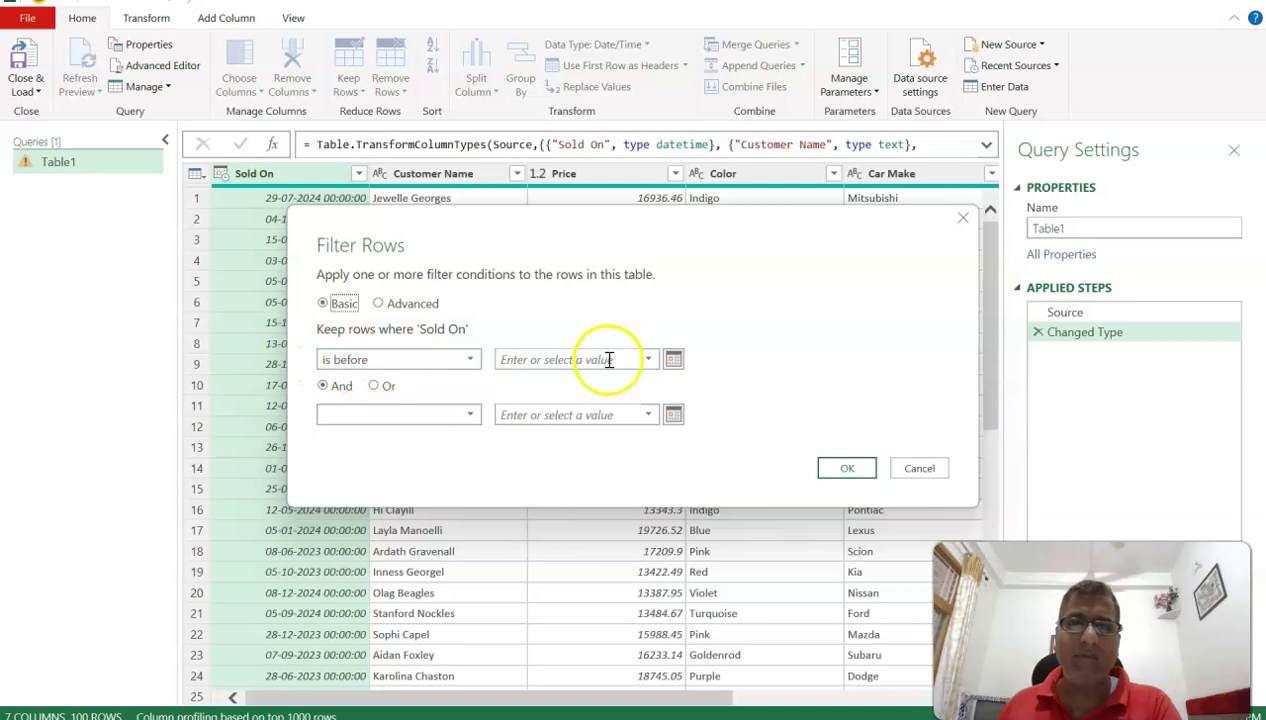
{"action": "left_click", "coordinate": [673, 360]}
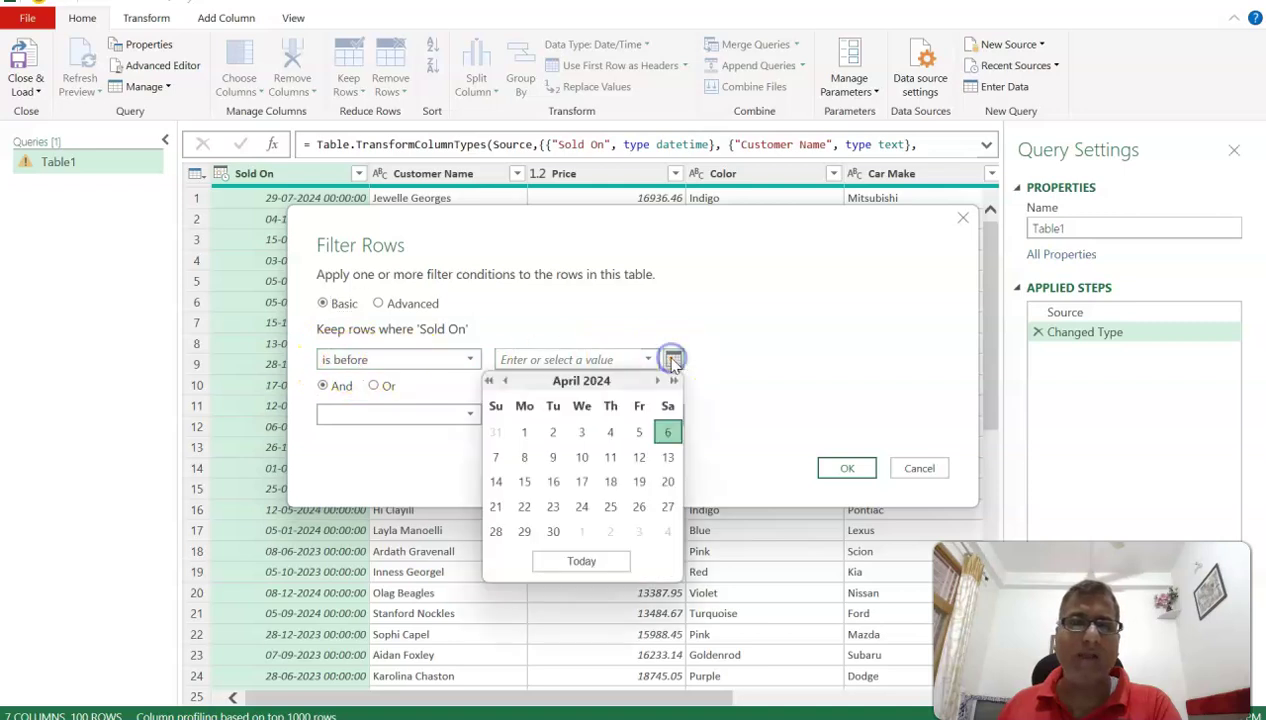
{"action": "left_click", "coordinate": [506, 381]}
{"action": "left_click", "coordinate": [506, 381]}
{"action": "left_click", "coordinate": [506, 381]}
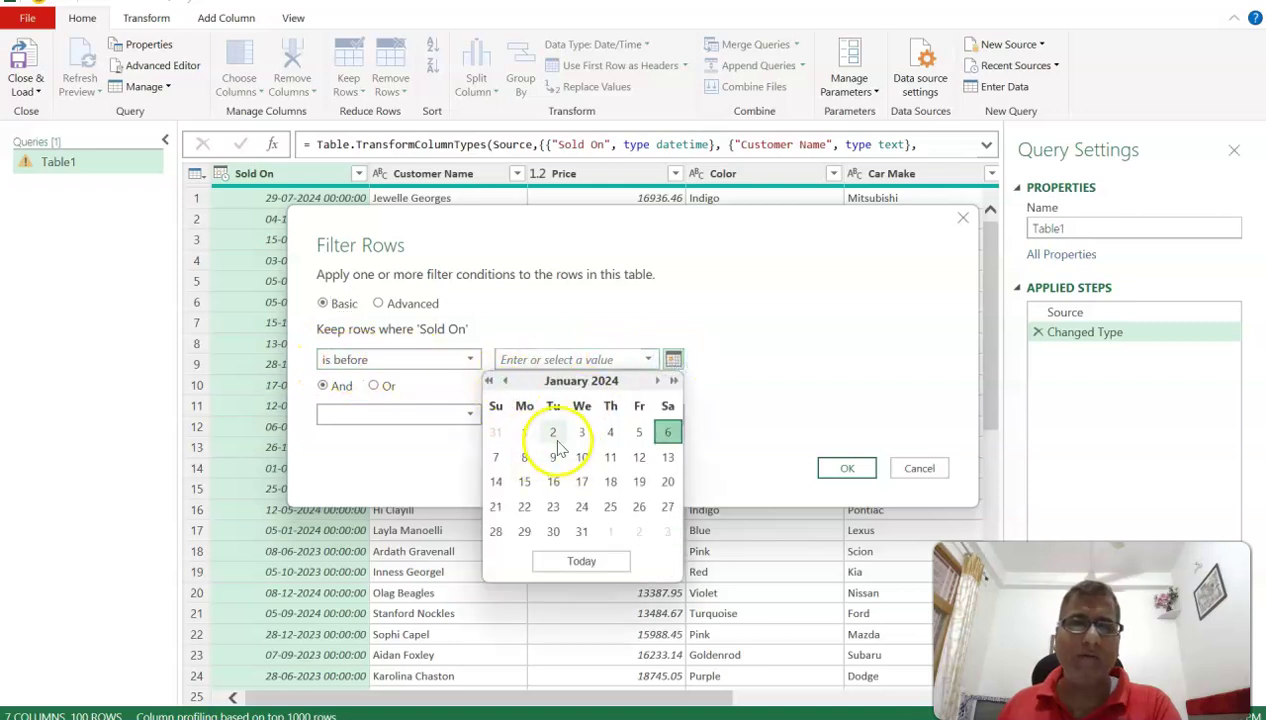
{"action": "left_click", "coordinate": [524, 432]}
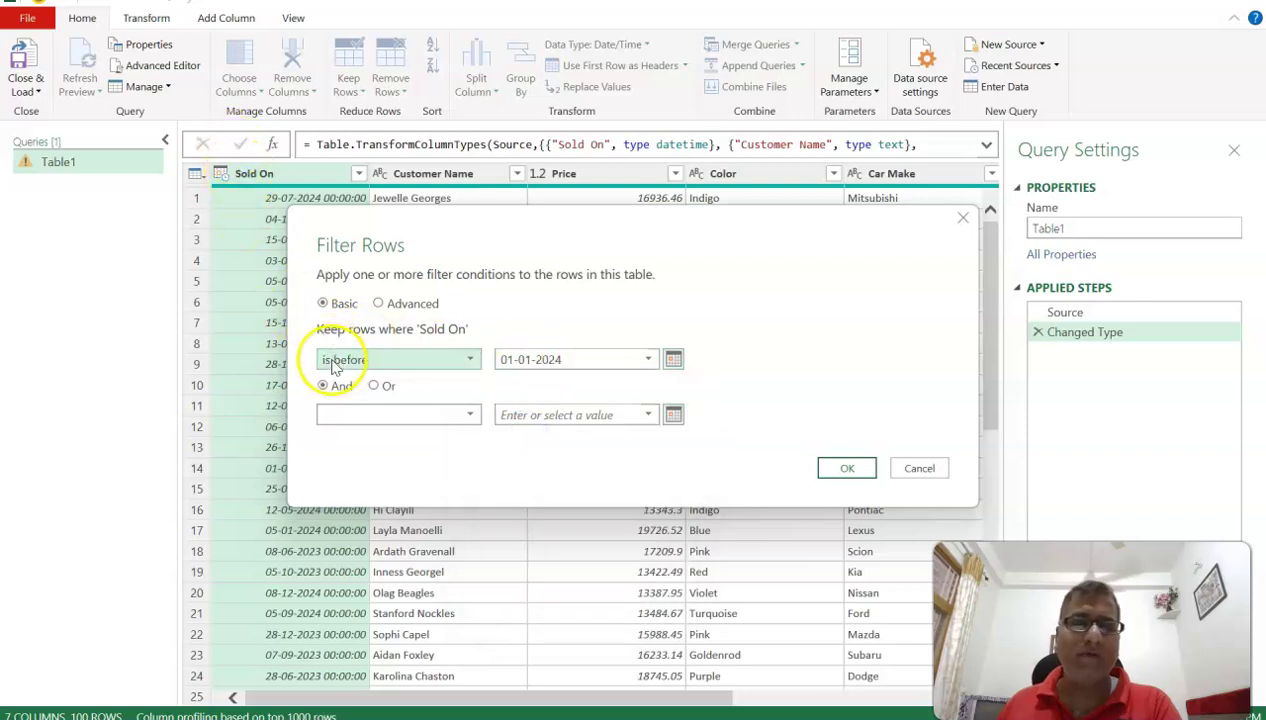
{"action": "left_click", "coordinate": [845, 469]}
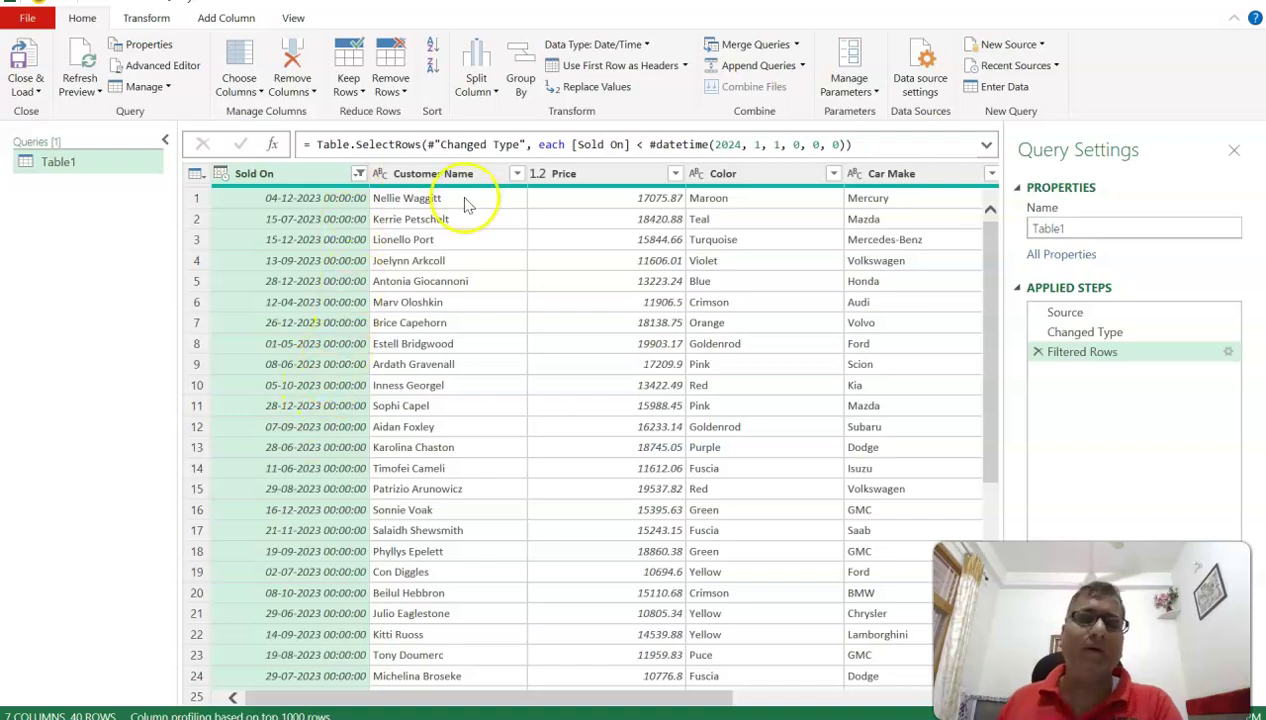
{"action": "left_click", "coordinate": [1038, 354]}
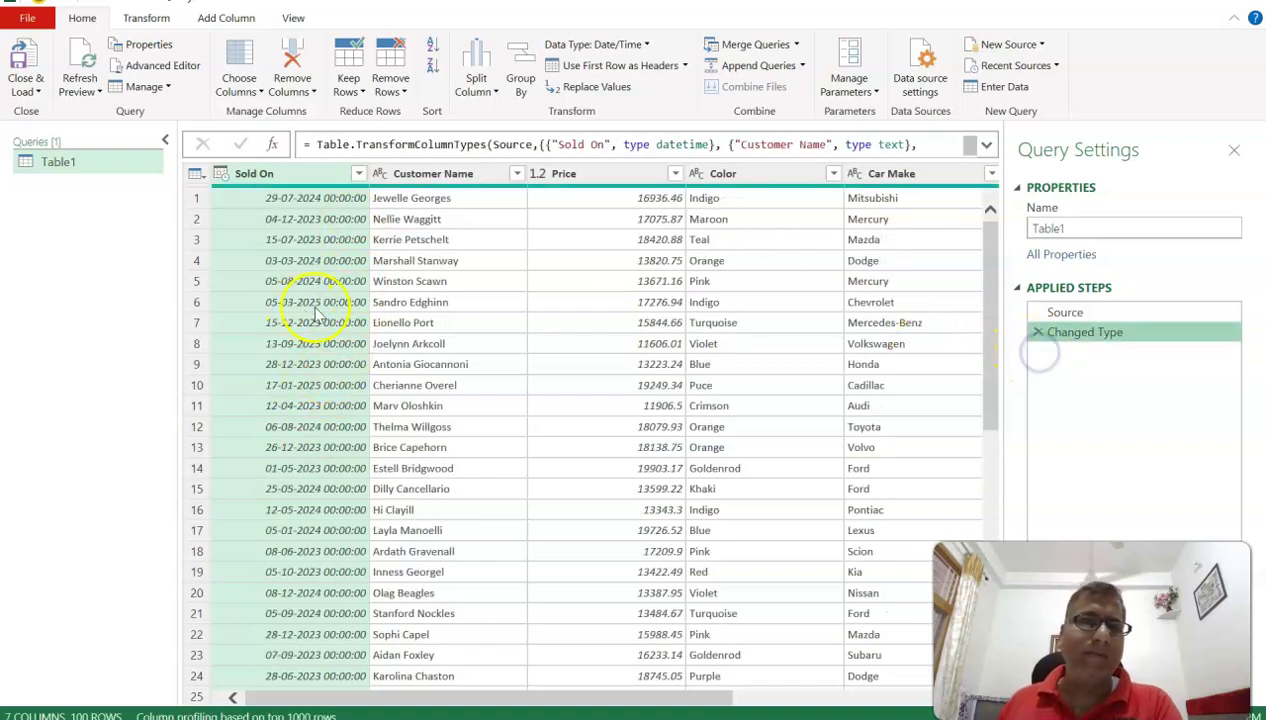
Step: Filter the Sold On column to This Quarter, and remove the applied filter step again
{"action": "left_click", "coordinate": [360, 175]}
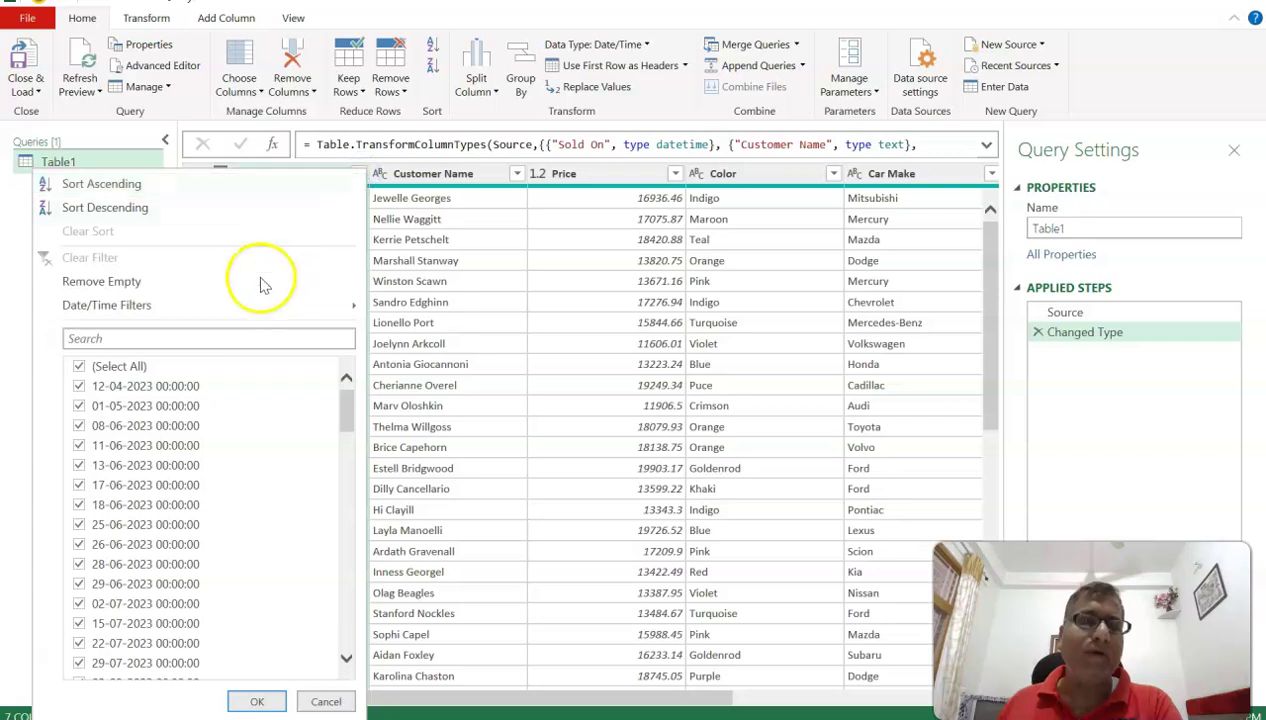
{"action": "mouse_move", "coordinate": [255, 310]}
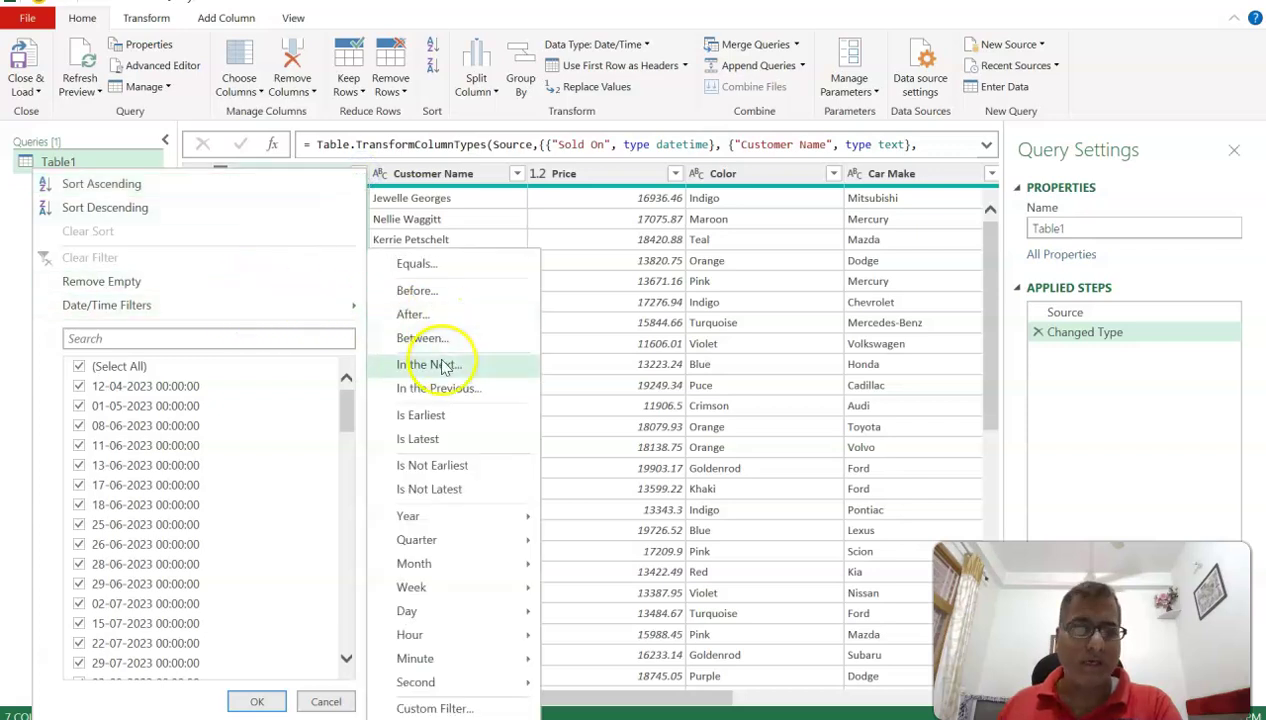
{"action": "mouse_move", "coordinate": [445, 545]}
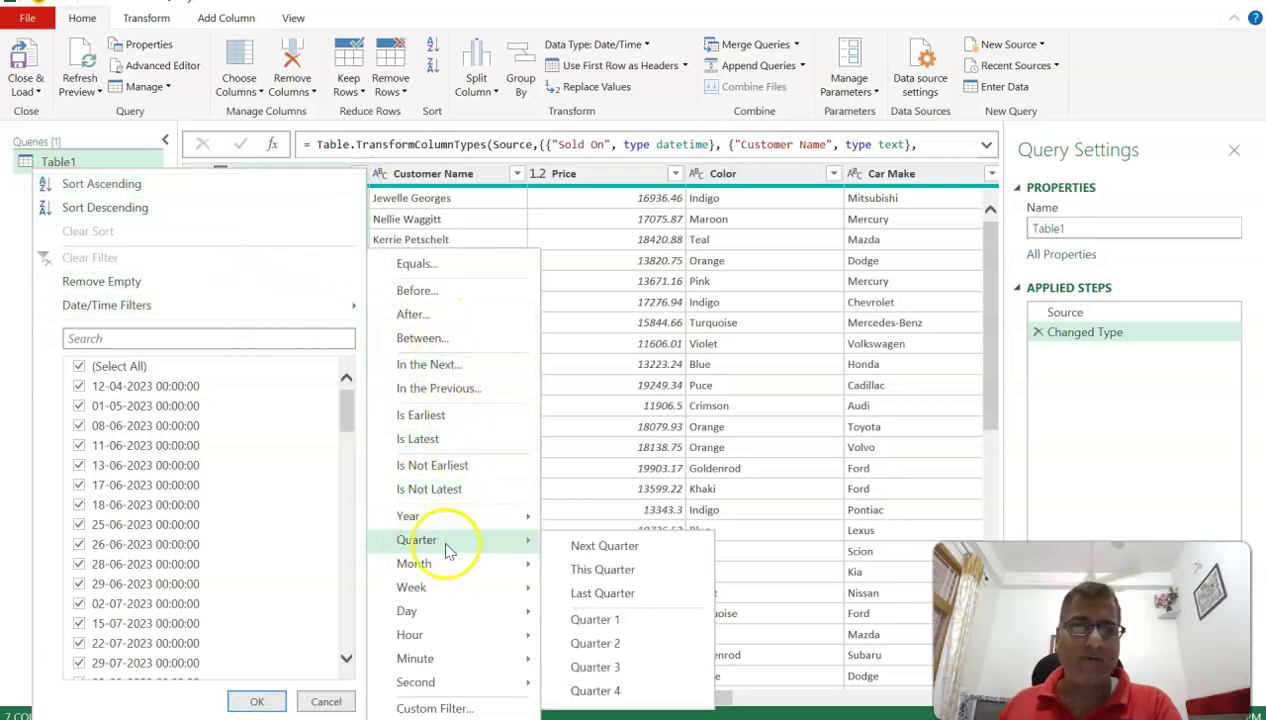
{"action": "left_click", "coordinate": [604, 570]}
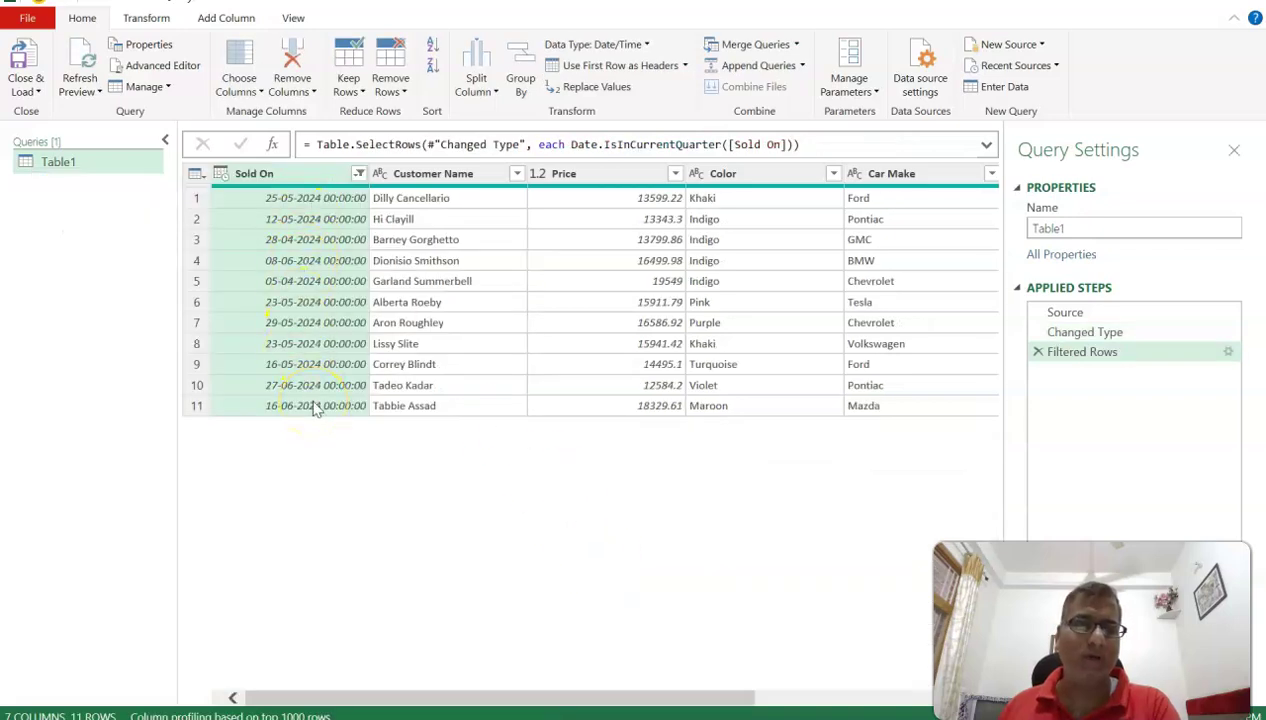
{"action": "left_click", "coordinate": [1038, 353]}
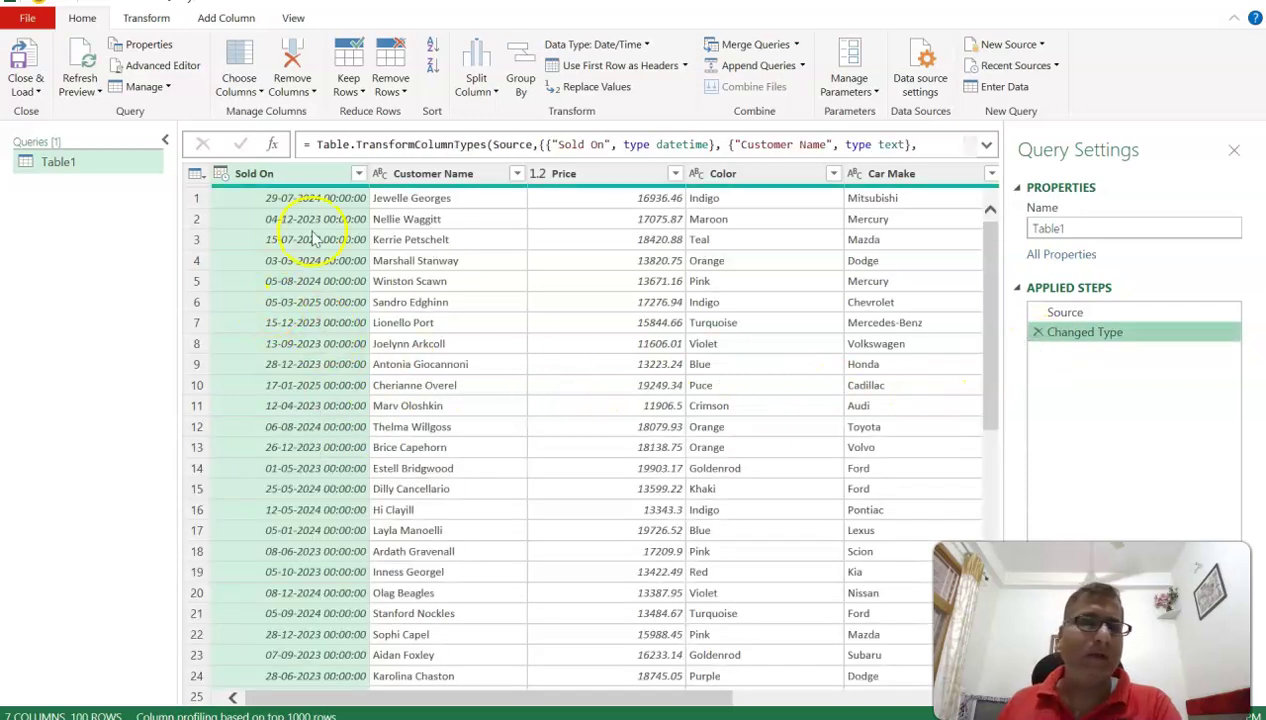
Step: Filter Sold On to dates between 06-03-2024 and 31-03-2024 inclusive, and remove the applied filter step again
{"action": "left_click", "coordinate": [357, 174]}
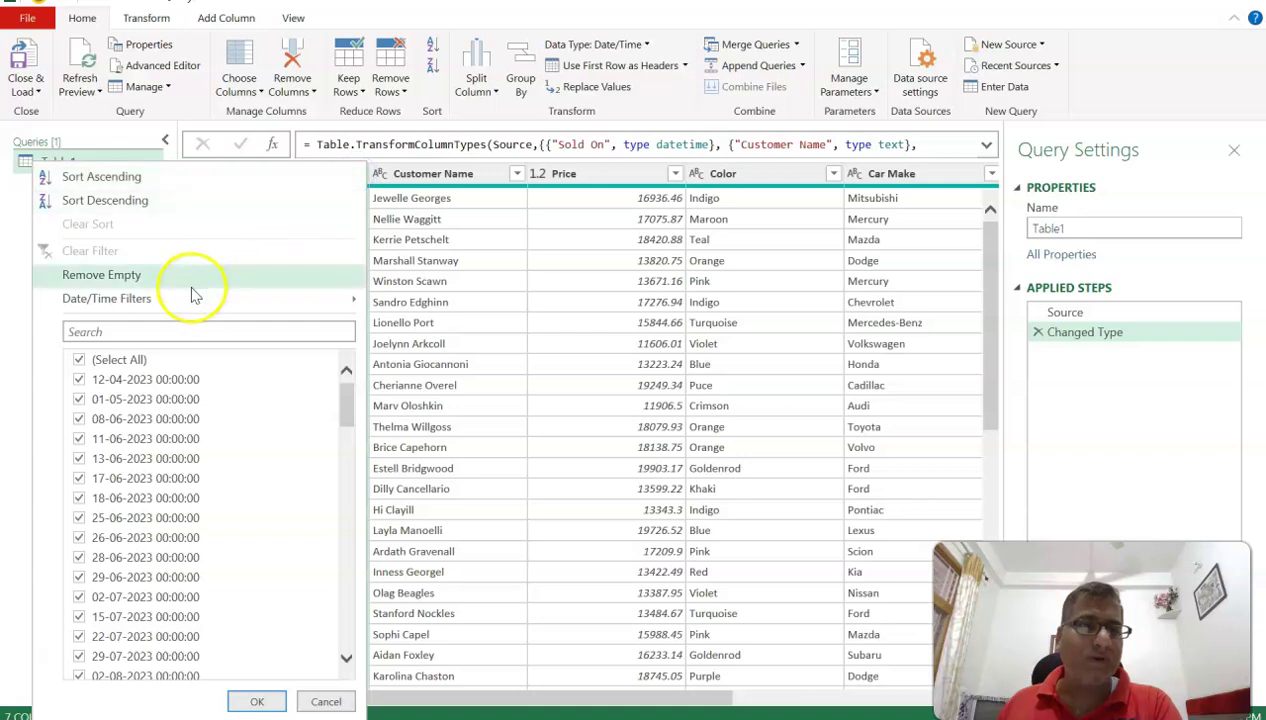
{"action": "mouse_move", "coordinate": [200, 298]}
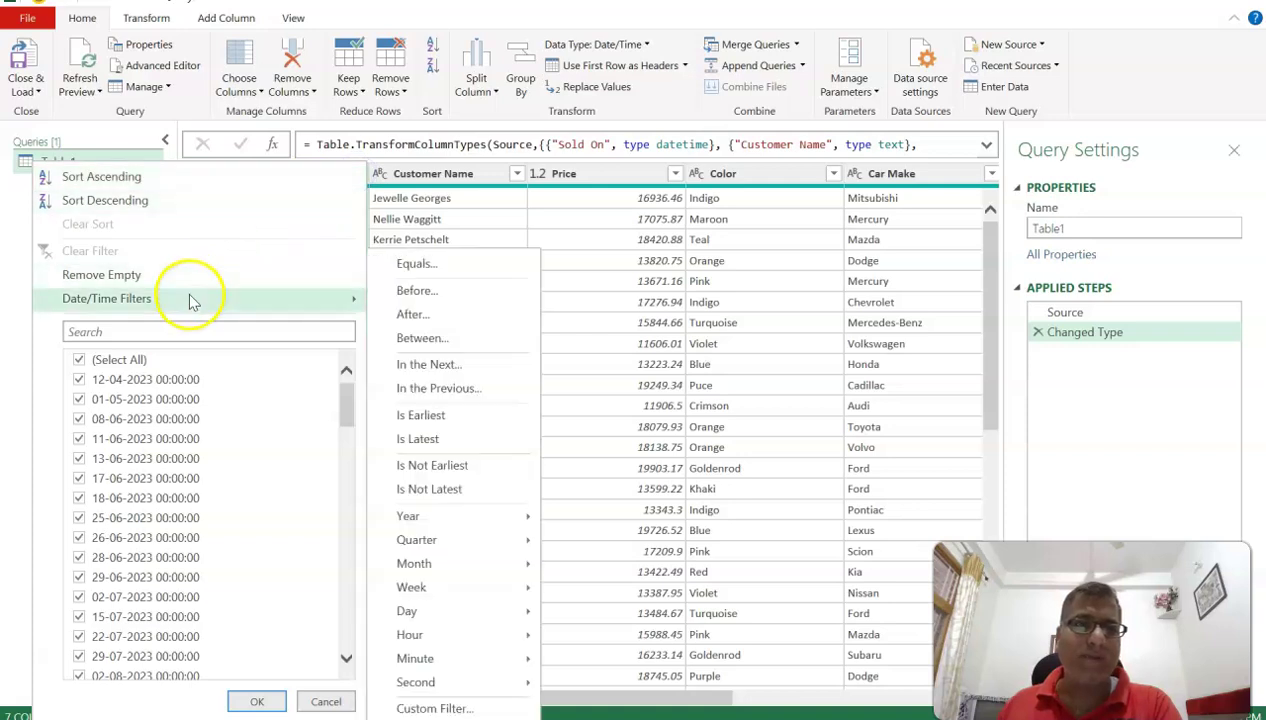
{"action": "left_click", "coordinate": [425, 339]}
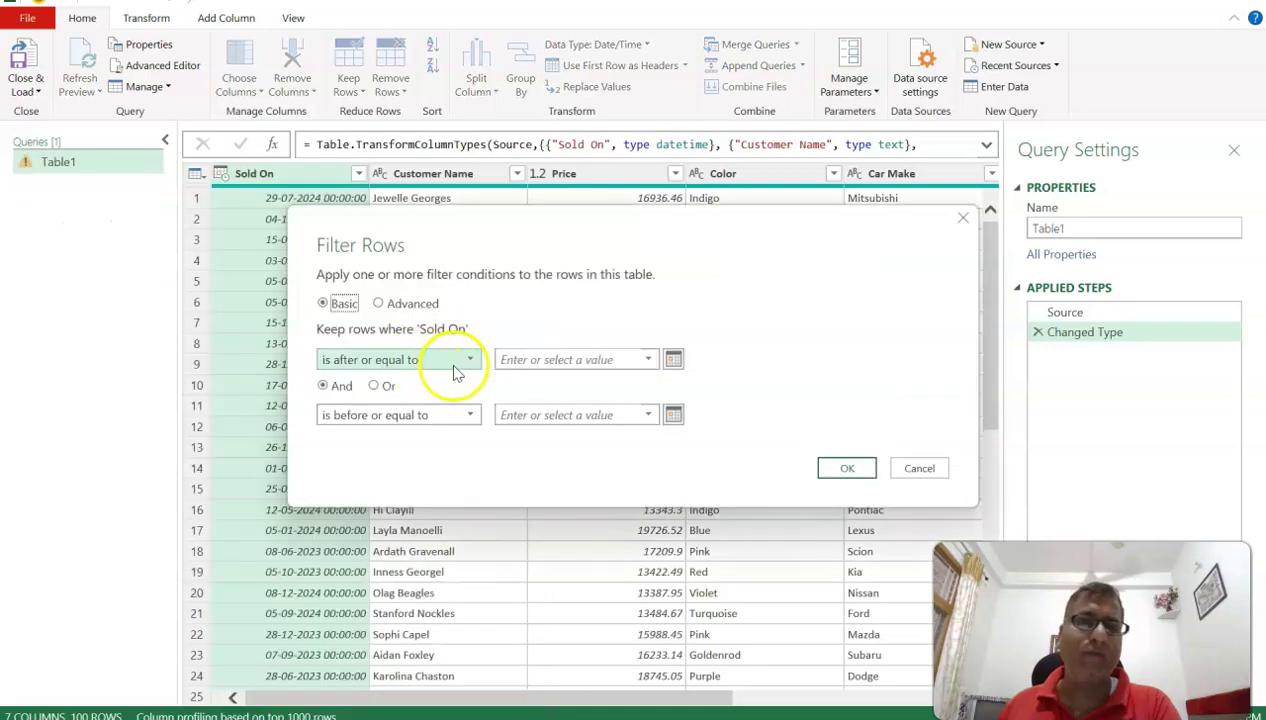
{"action": "left_click", "coordinate": [673, 359]}
{"action": "left_click", "coordinate": [505, 381]}
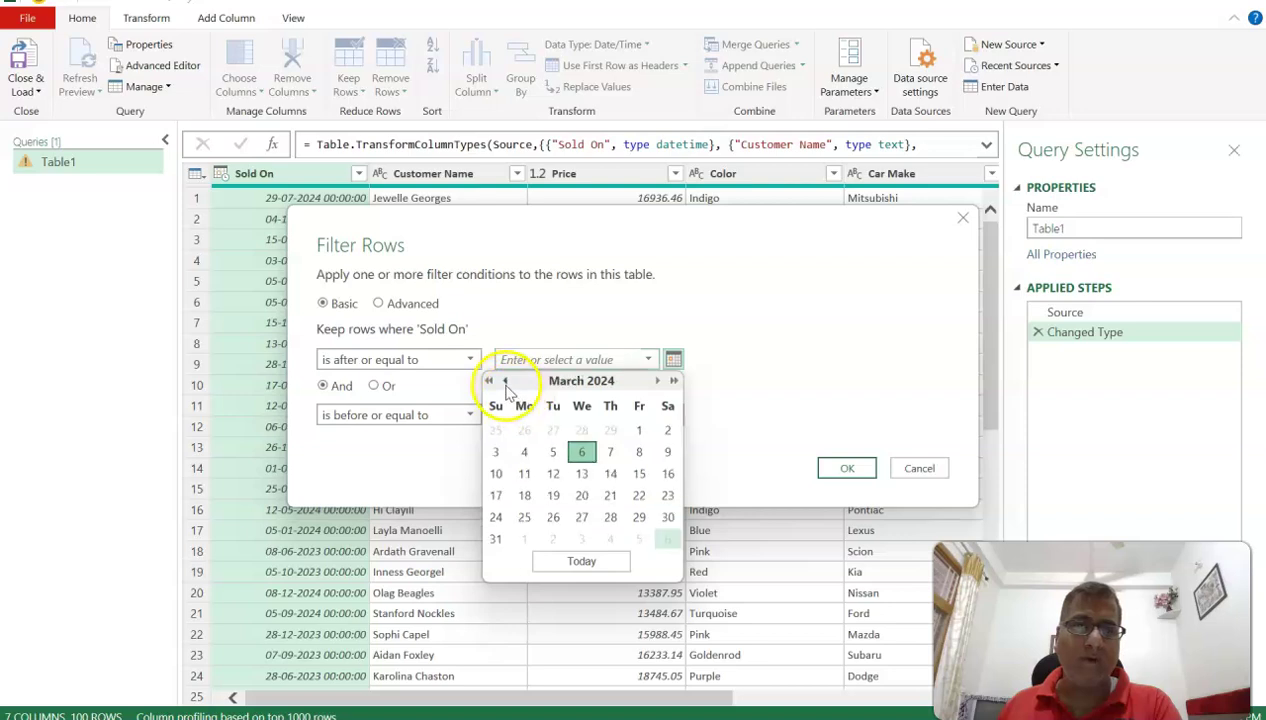
{"action": "left_click", "coordinate": [581, 452]}
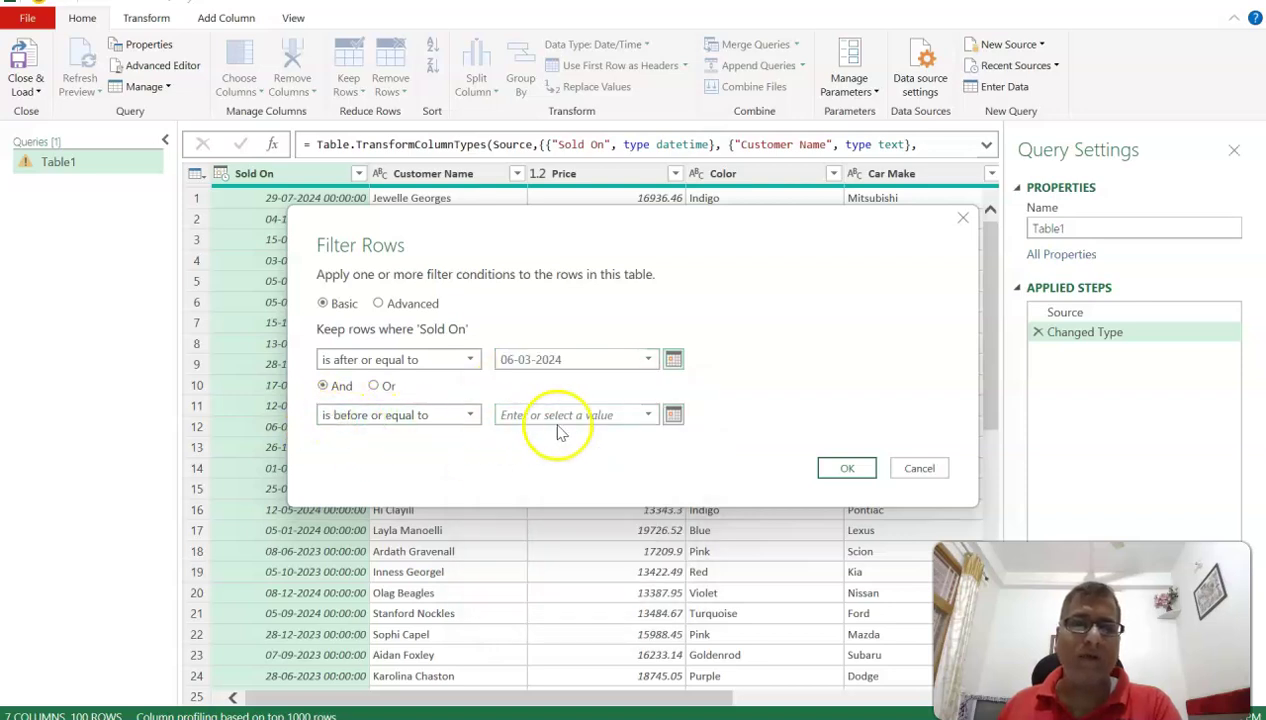
{"action": "left_click", "coordinate": [674, 416]}
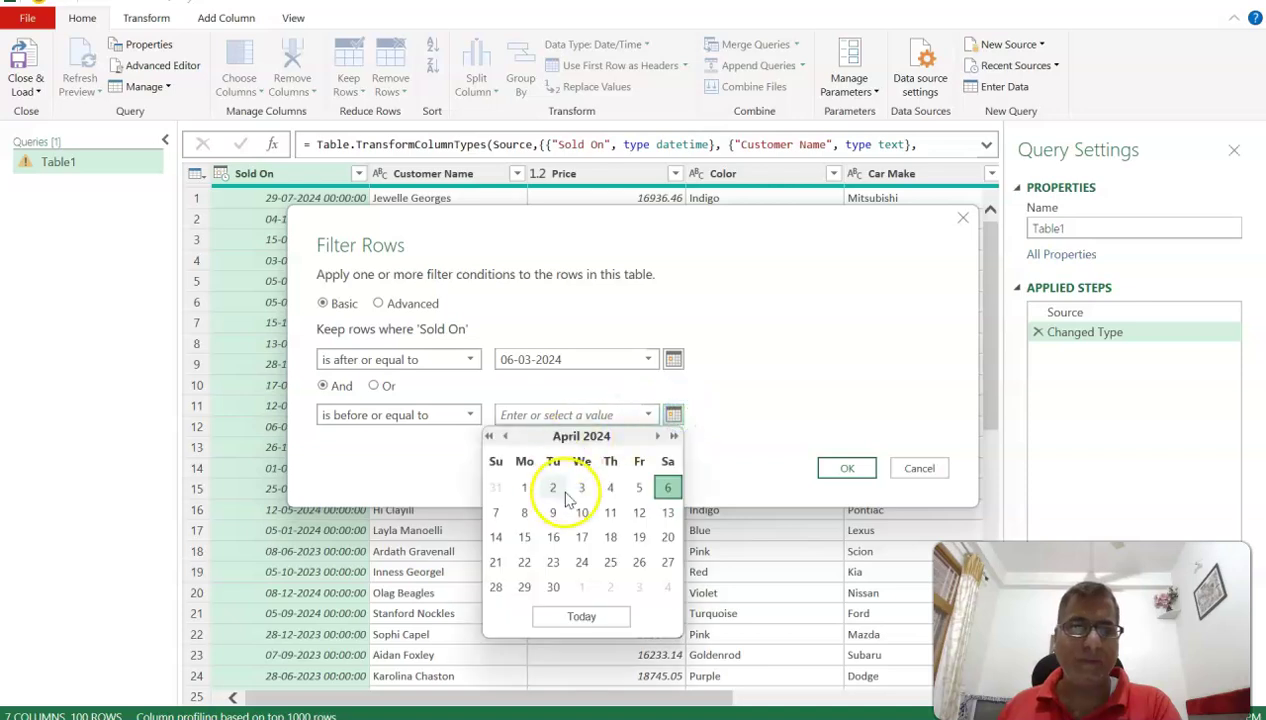
{"action": "left_click", "coordinate": [505, 436]}
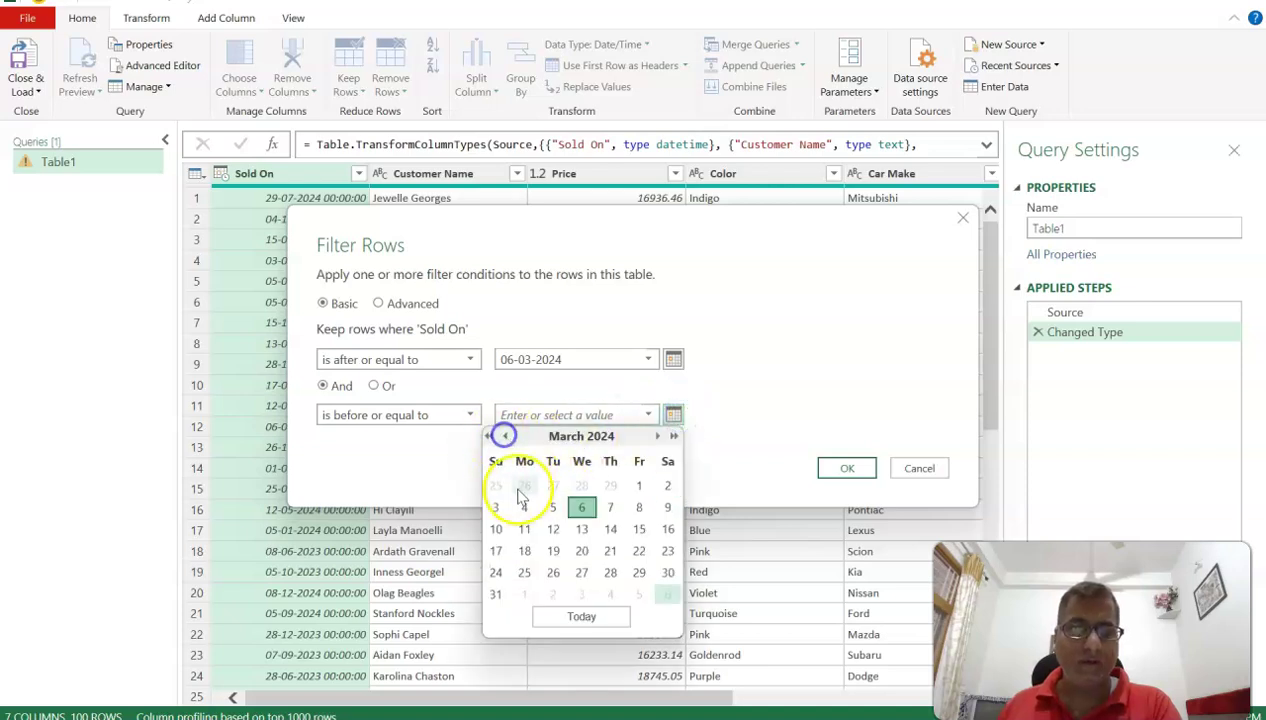
{"action": "left_click", "coordinate": [496, 593]}
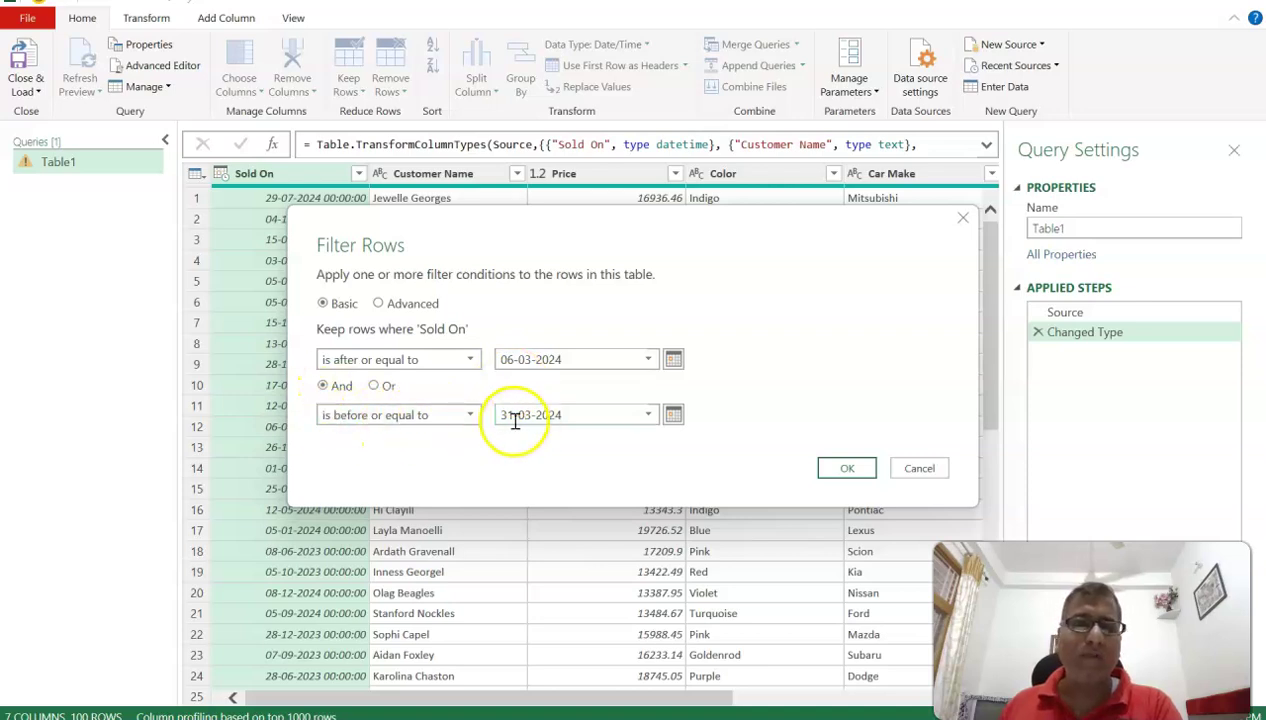
{"action": "left_click", "coordinate": [847, 468]}
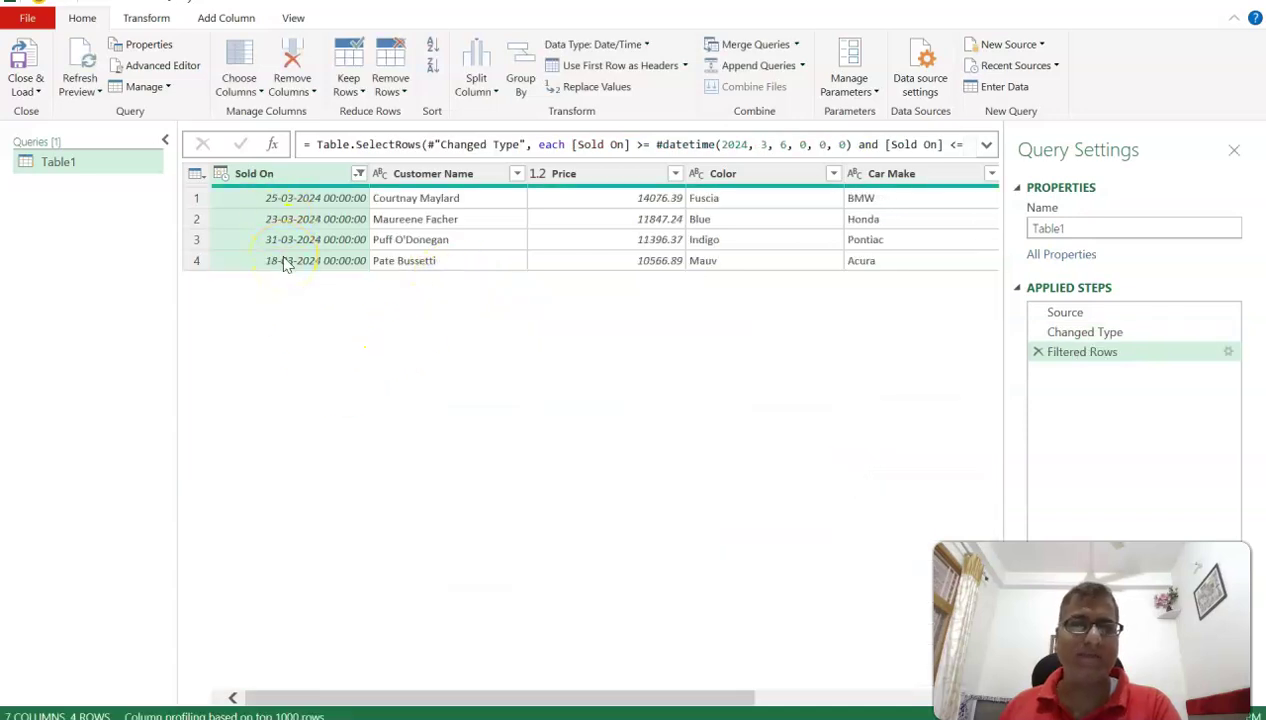
{"action": "left_click", "coordinate": [1038, 353]}
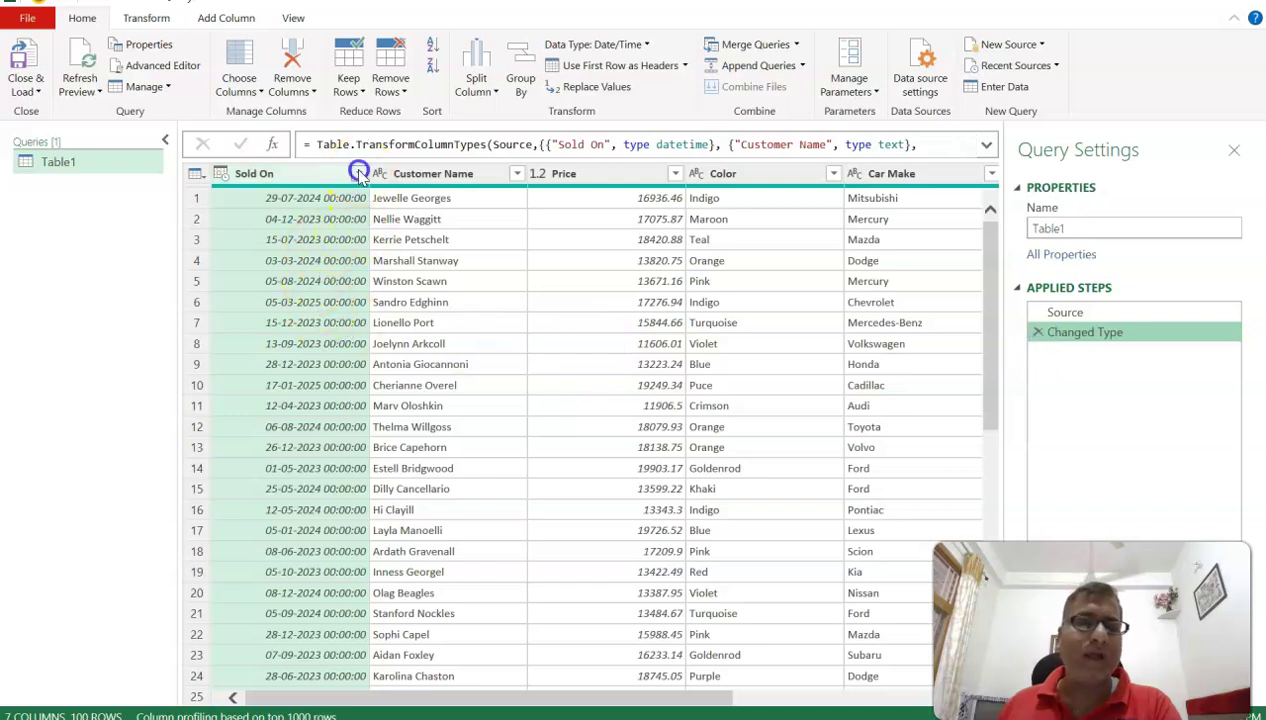
Step: Set up an advanced row filter whose first condition keeps Sold On dates before 01-01-2024
{"action": "left_click", "coordinate": [358, 173]}
{"action": "mouse_move", "coordinate": [227, 298]}
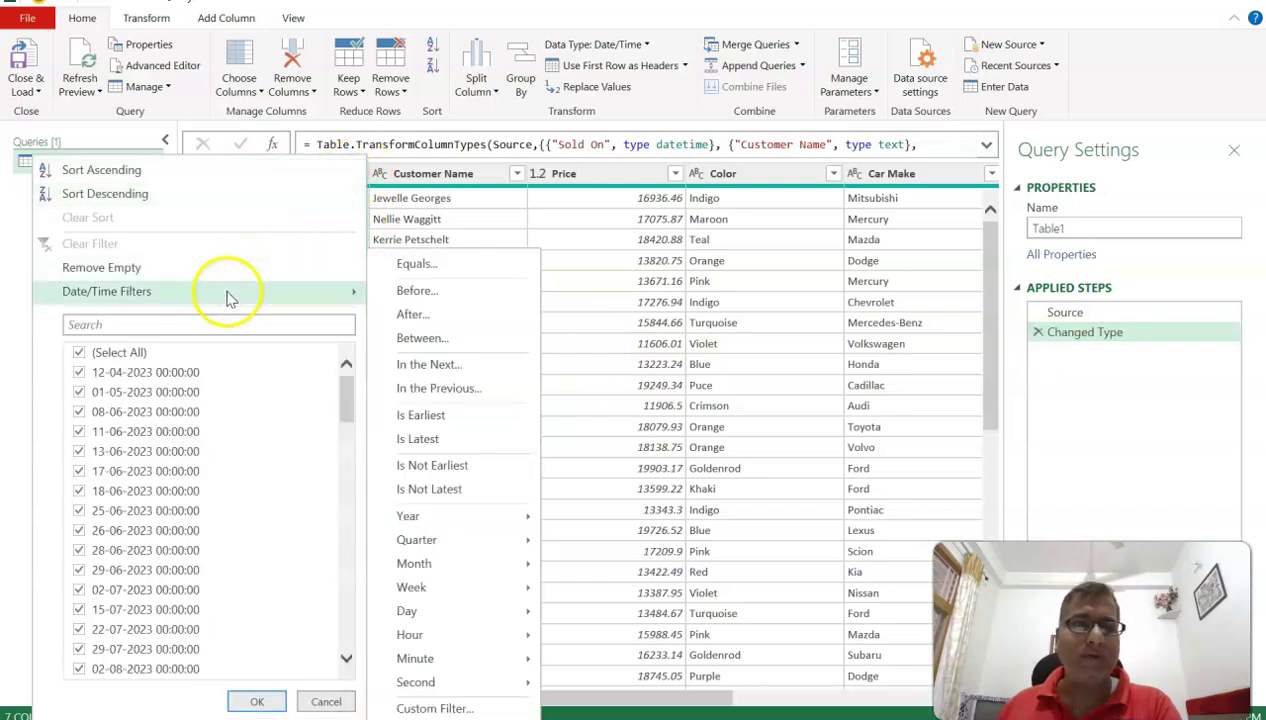
{"action": "left_click", "coordinate": [418, 265]}
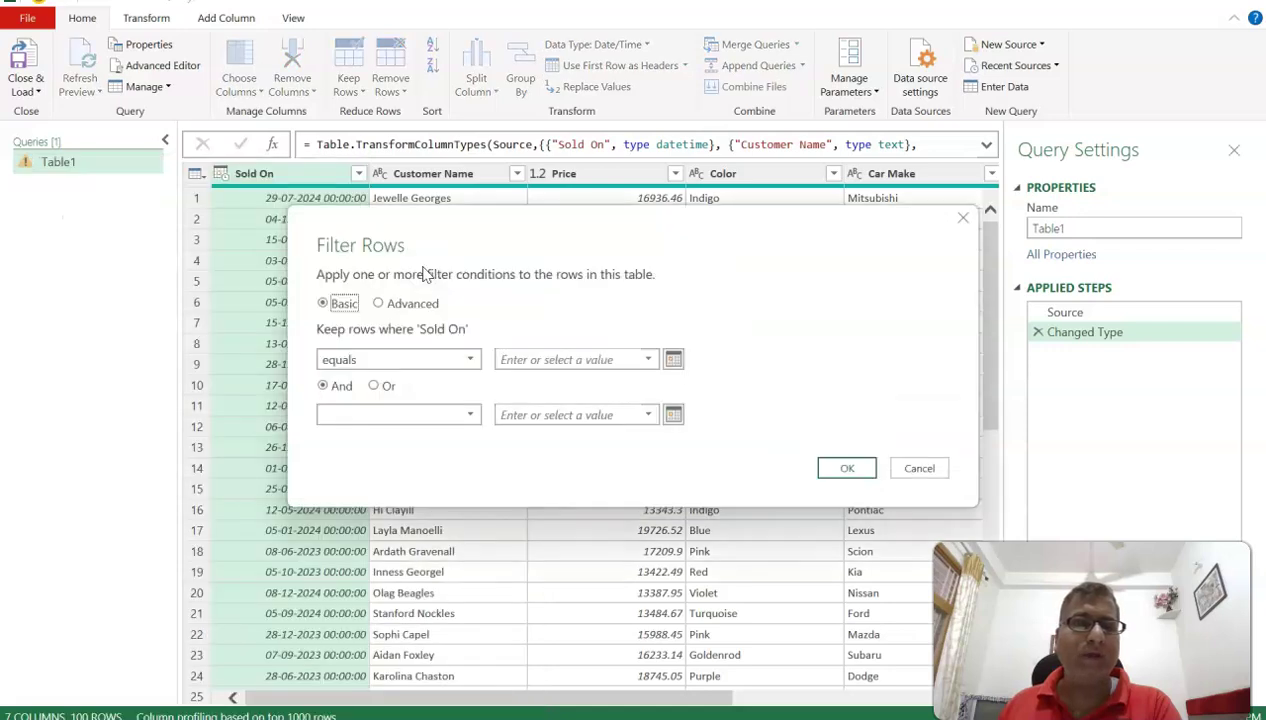
{"action": "left_click", "coordinate": [379, 303]}
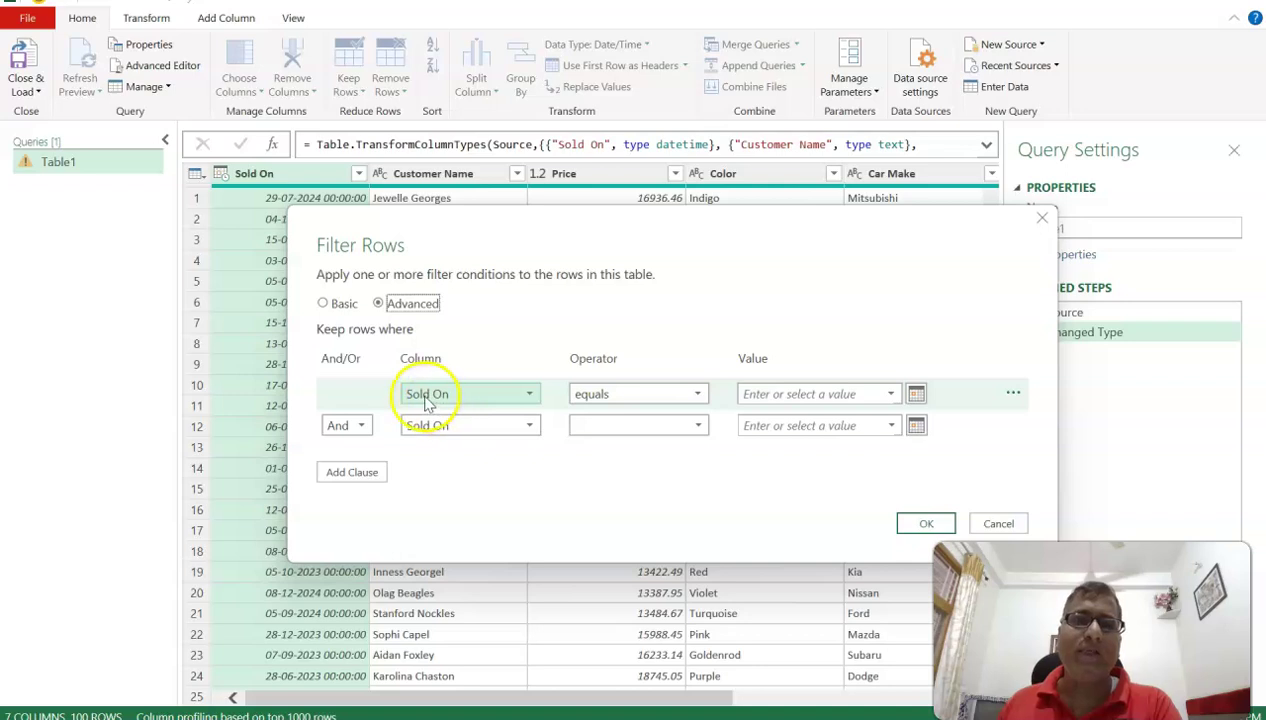
{"action": "left_click", "coordinate": [590, 396]}
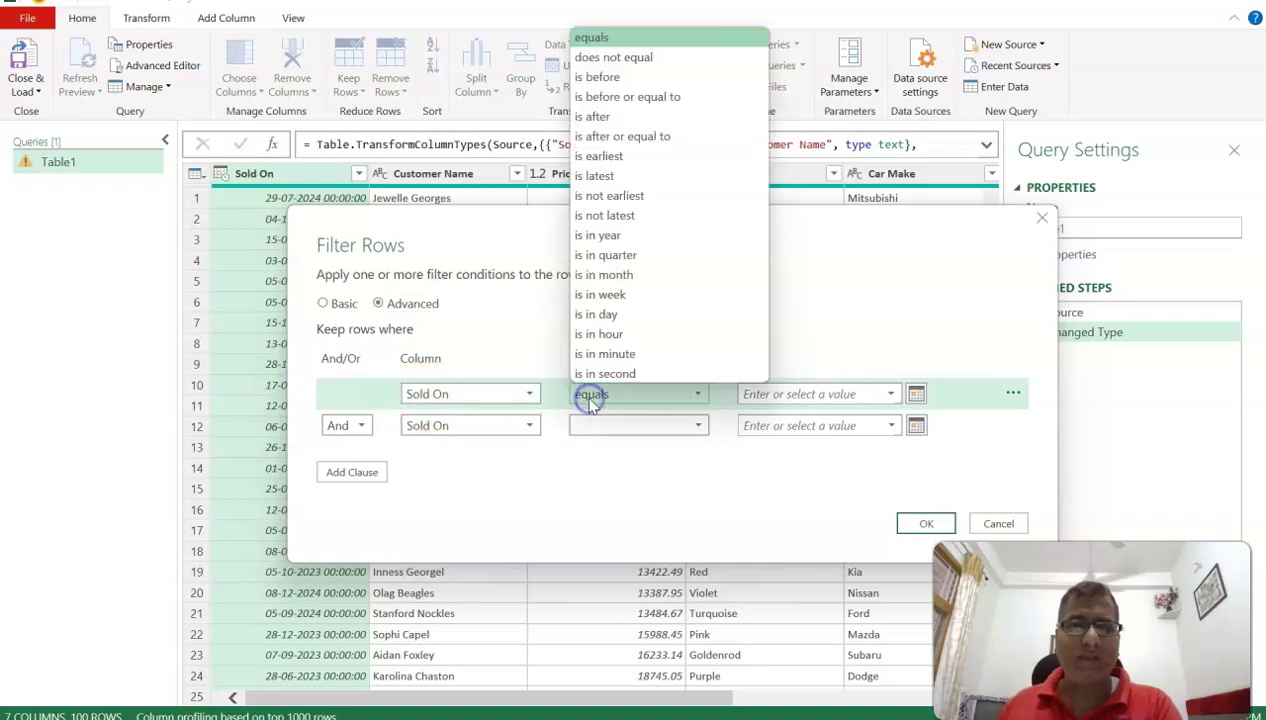
{"action": "left_click", "coordinate": [605, 78]}
{"action": "left_click", "coordinate": [916, 394]}
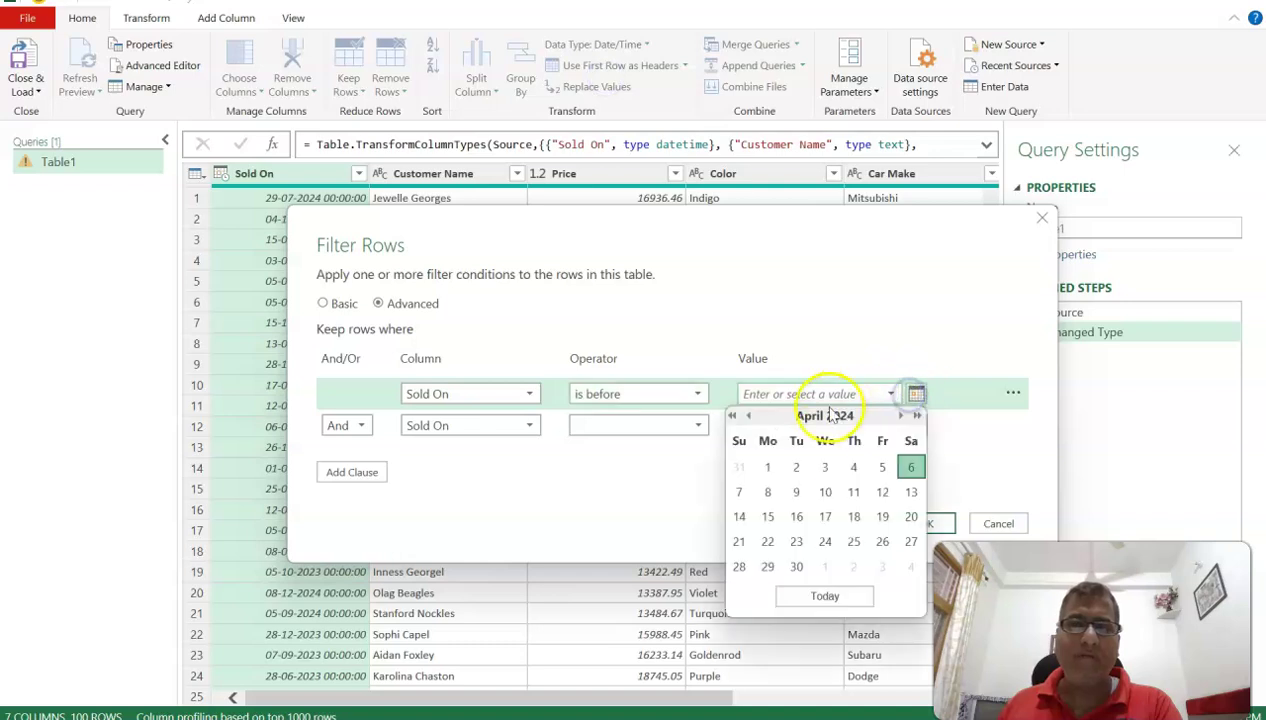
{"action": "left_click", "coordinate": [748, 416]}
{"action": "left_click", "coordinate": [748, 416]}
{"action": "left_click", "coordinate": [748, 416]}
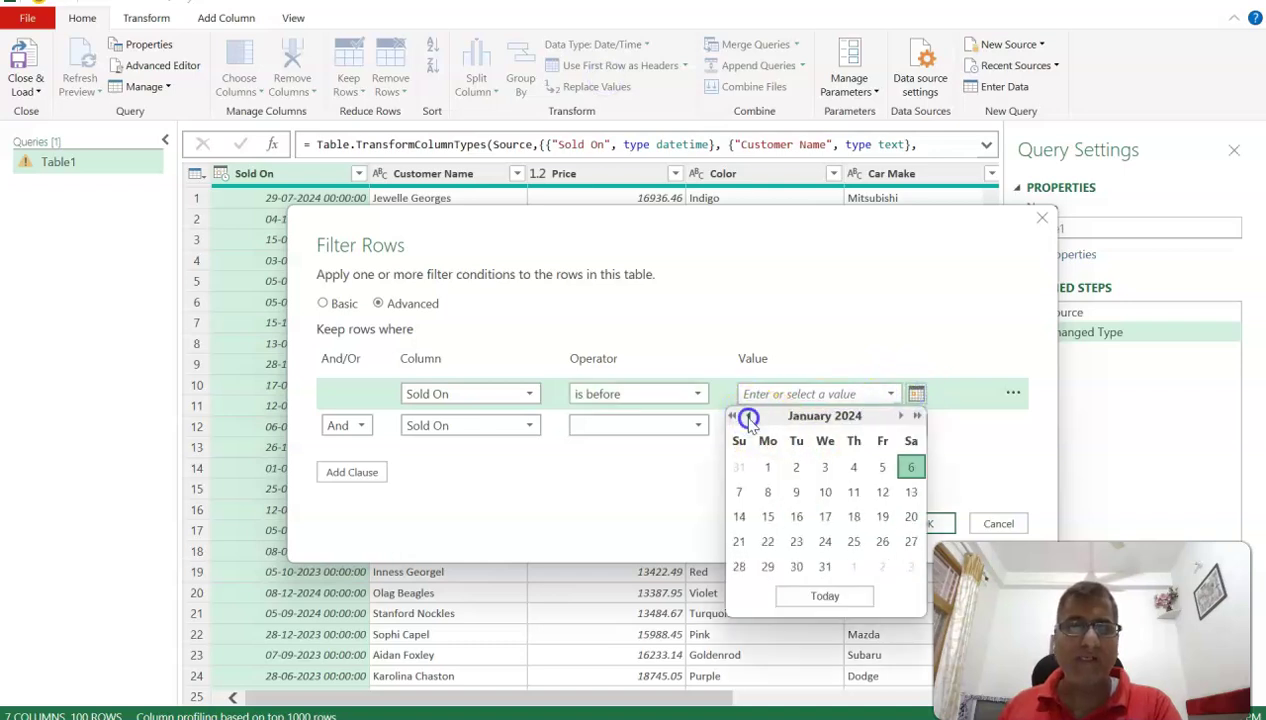
{"action": "left_click", "coordinate": [767, 467]}
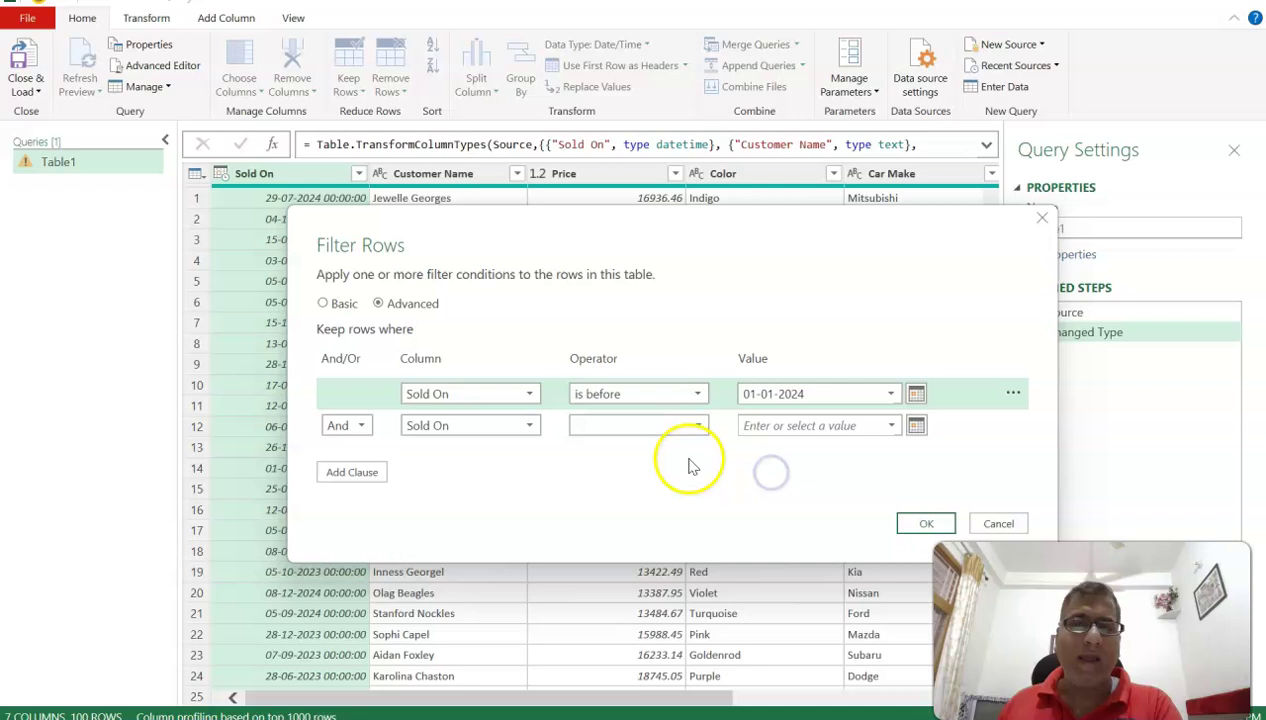
Step: Add an And condition that Color equals Pink, apply the advanced filter, and remove the filter step again
{"action": "left_click", "coordinate": [423, 428]}
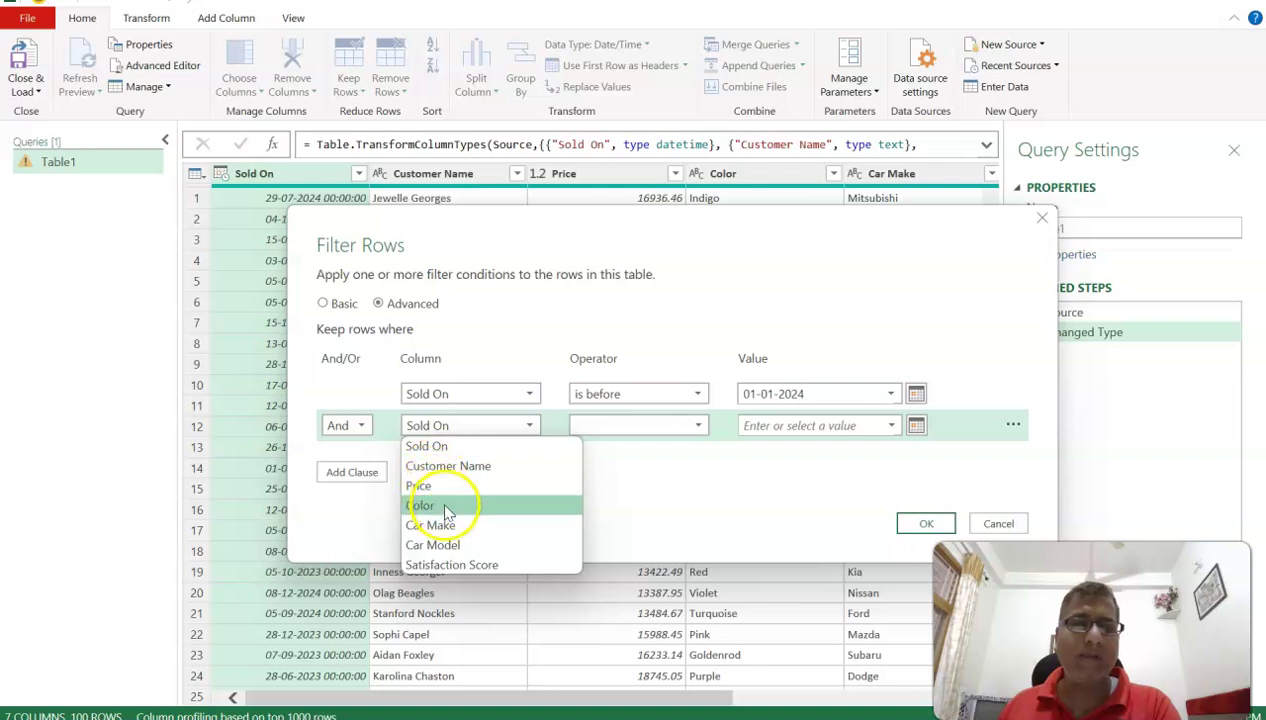
{"action": "left_click", "coordinate": [441, 506]}
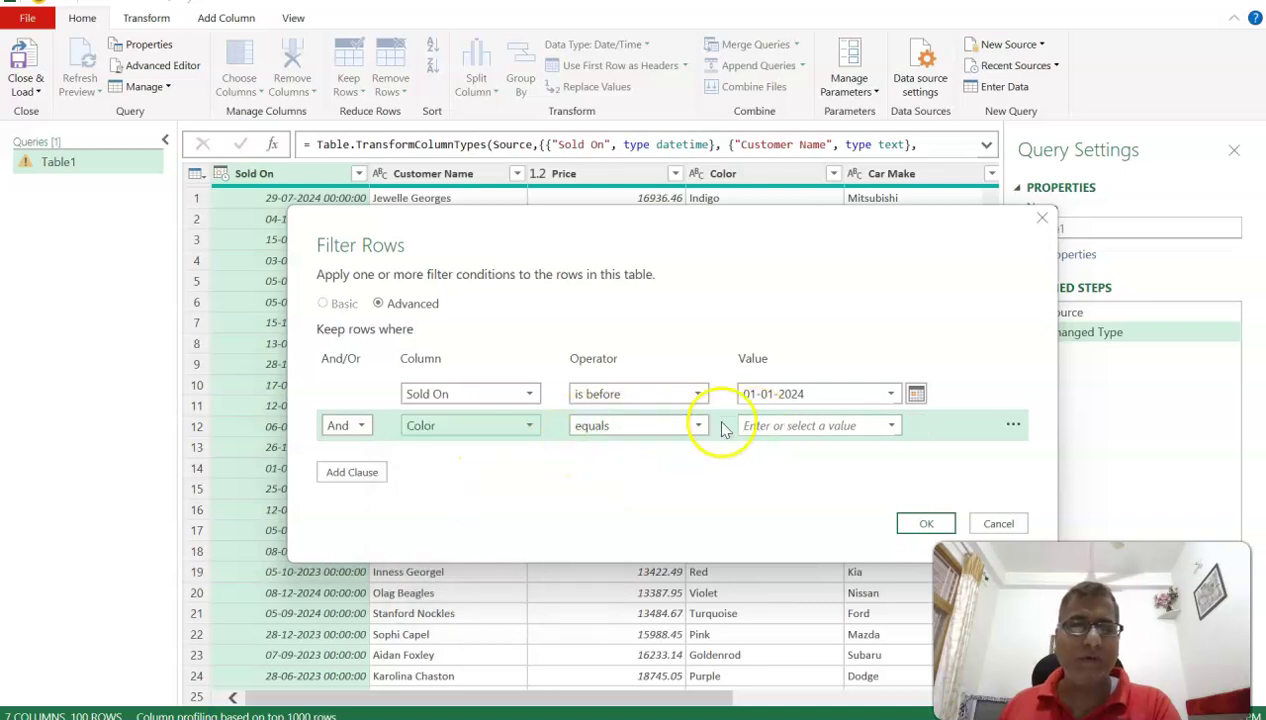
{"action": "left_click", "coordinate": [762, 424]}
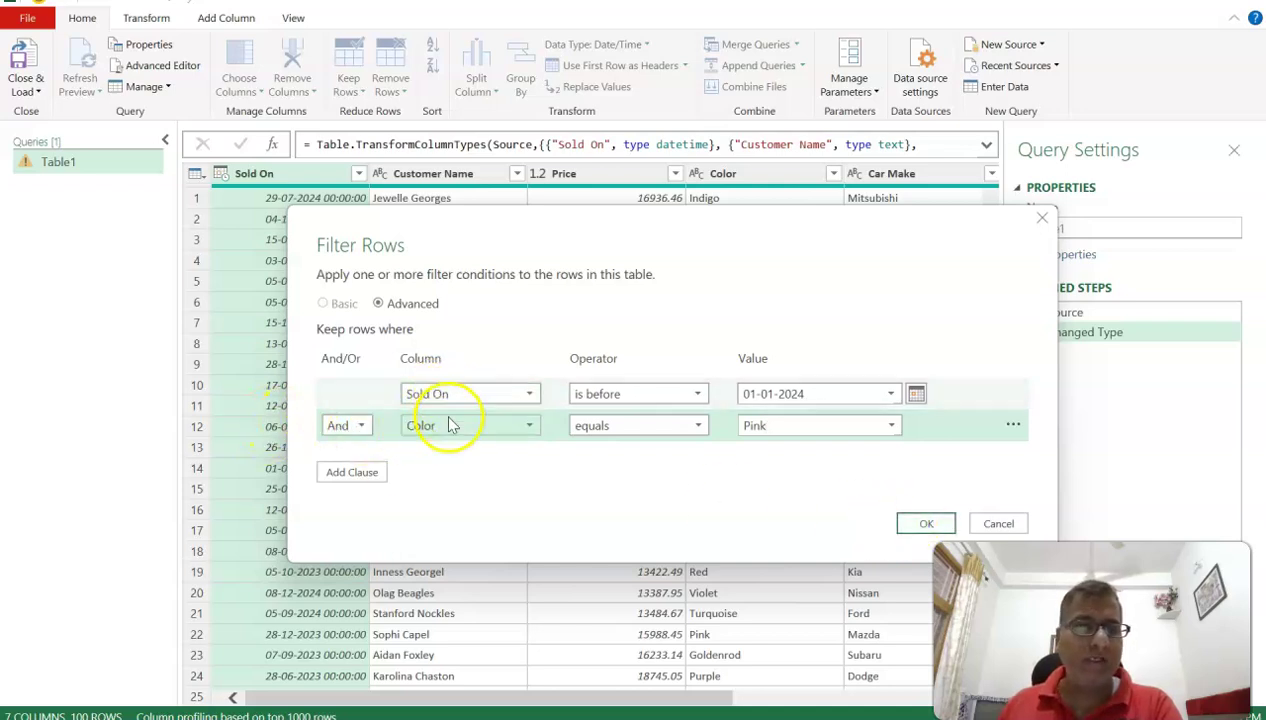
{"action": "left_click", "coordinate": [922, 523]}
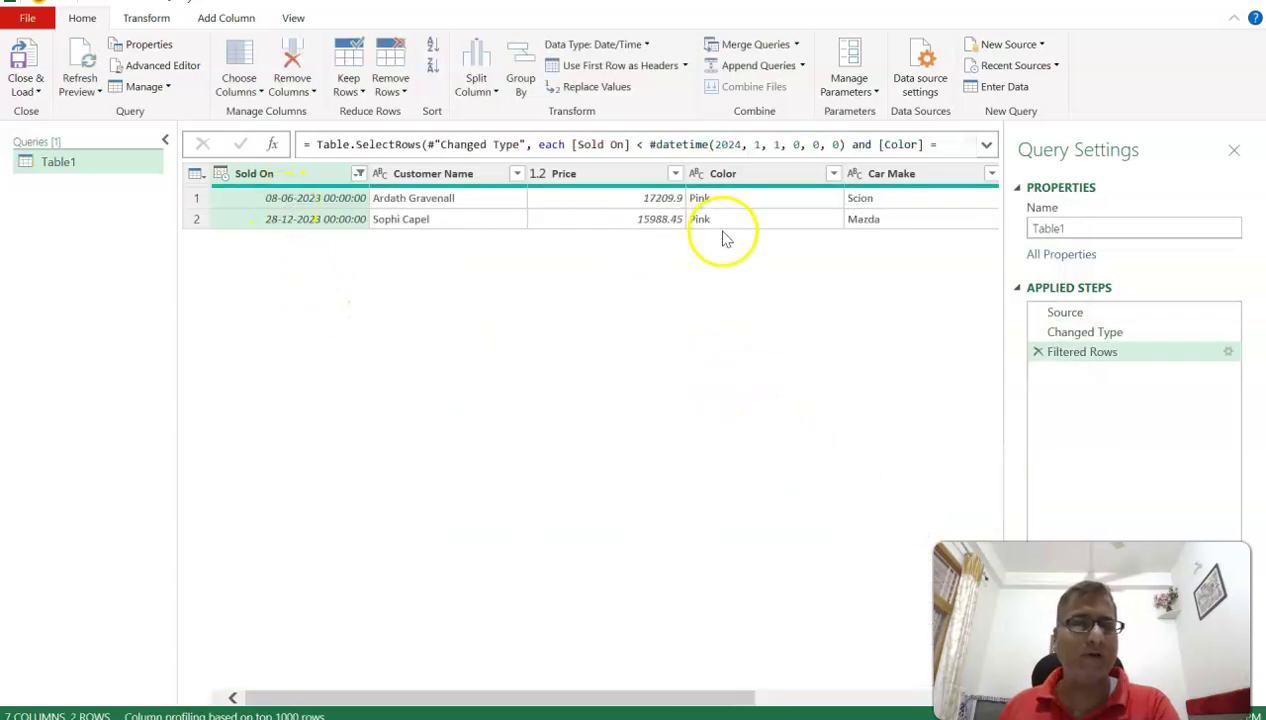
{"action": "left_click", "coordinate": [1038, 353]}
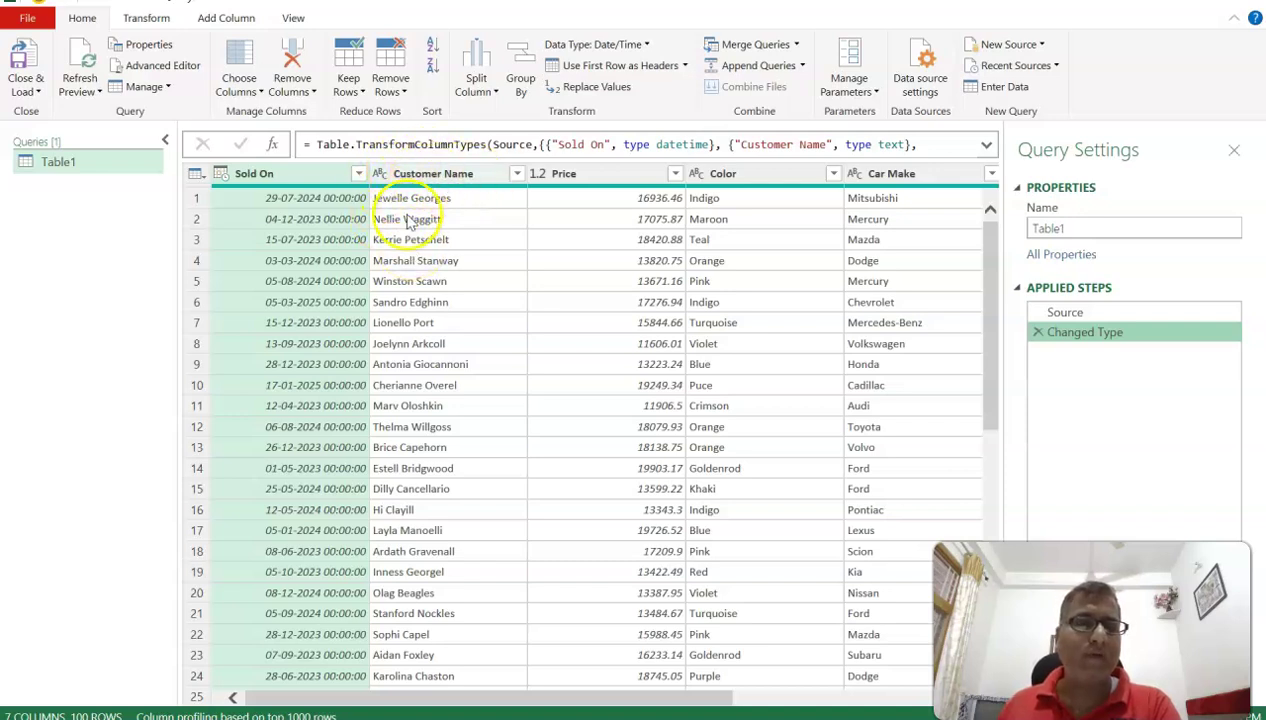
Step: Filter Customer Name to rows that contain a customer's first name, and remove the applied filter step again
{"action": "left_click", "coordinate": [516, 176]}
{"action": "left_click", "coordinate": [516, 174]}
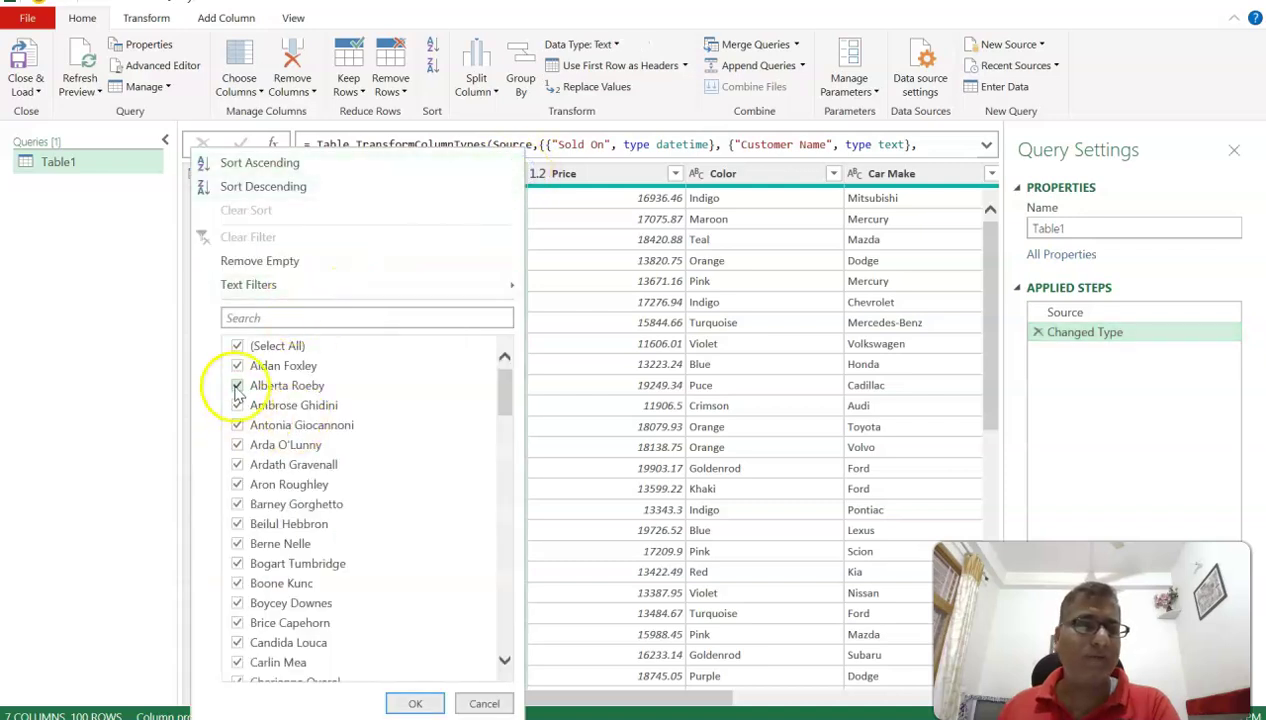
{"action": "scroll", "coordinate": [257, 468], "scroll_direction": "down", "scroll_amount": 2}
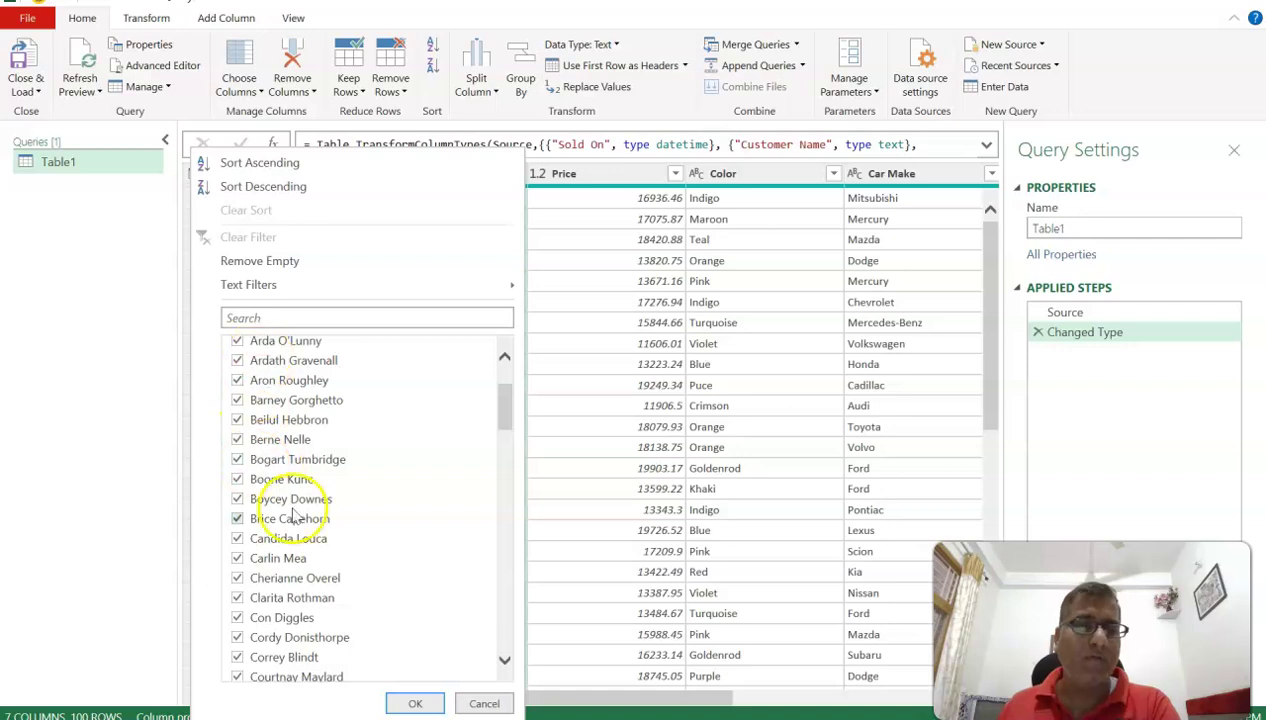
{"action": "scroll", "coordinate": [300, 470], "scroll_direction": "down", "scroll_amount": 3}
{"action": "scroll", "coordinate": [290, 500], "scroll_direction": "down", "scroll_amount": 1}
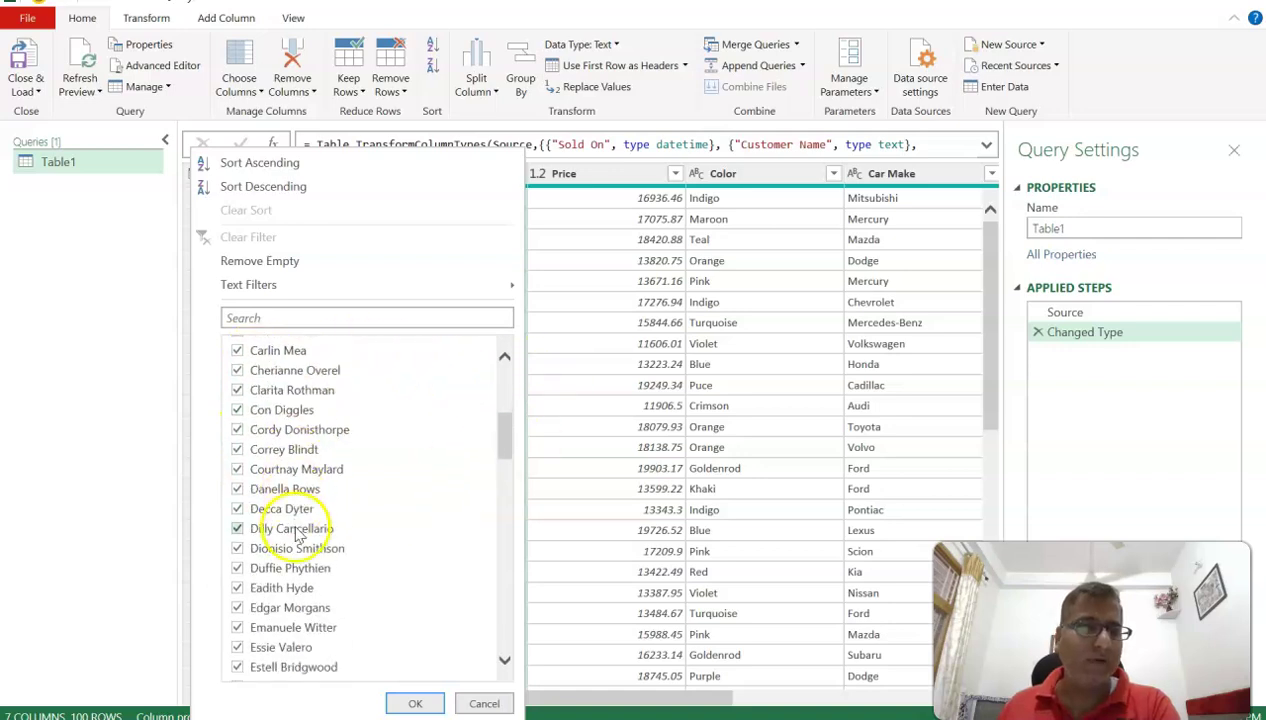
{"action": "scroll", "coordinate": [300, 500], "scroll_direction": "up", "scroll_amount": 5}
{"action": "mouse_move", "coordinate": [243, 292]}
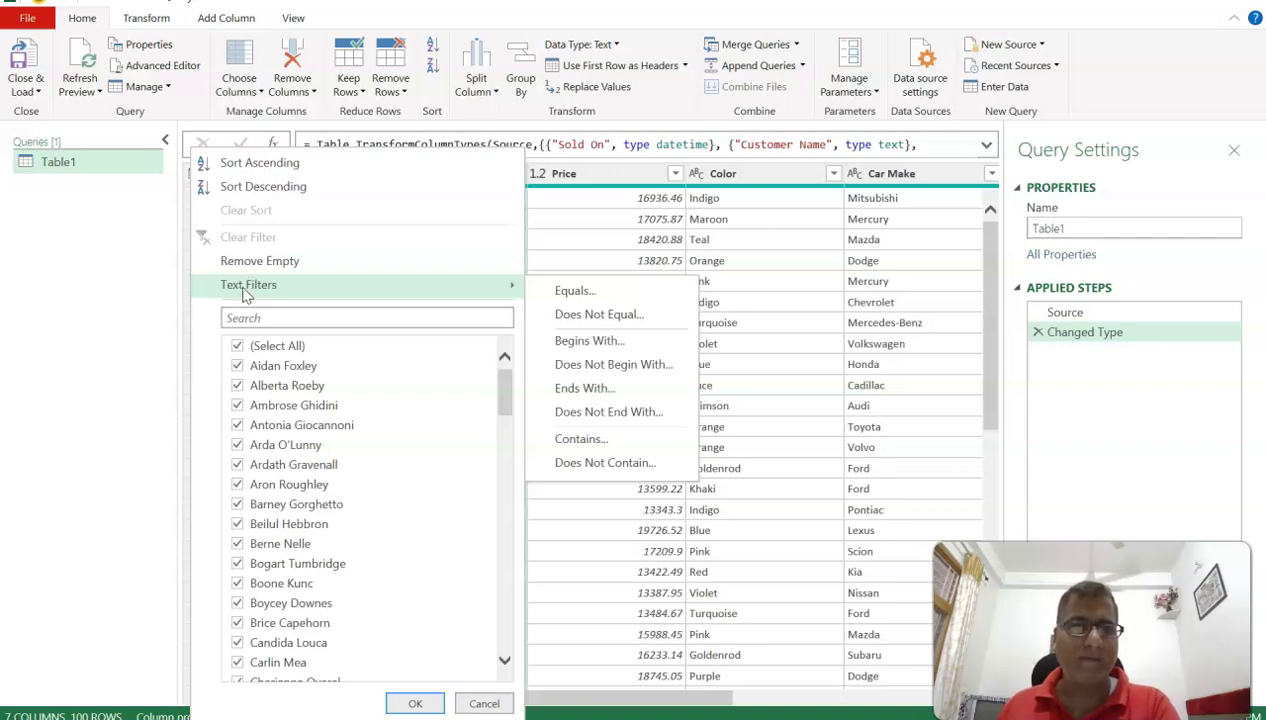
{"action": "left_click", "coordinate": [580, 439]}
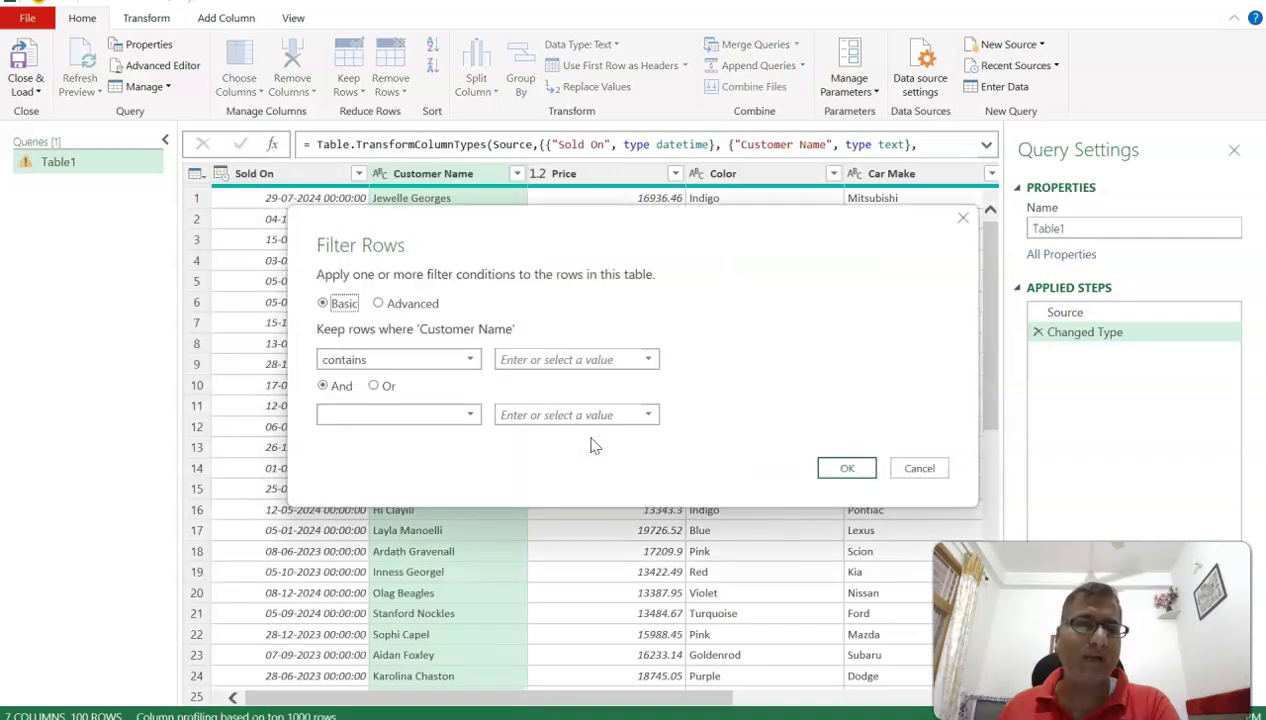
{"action": "left_click", "coordinate": [546, 362]}
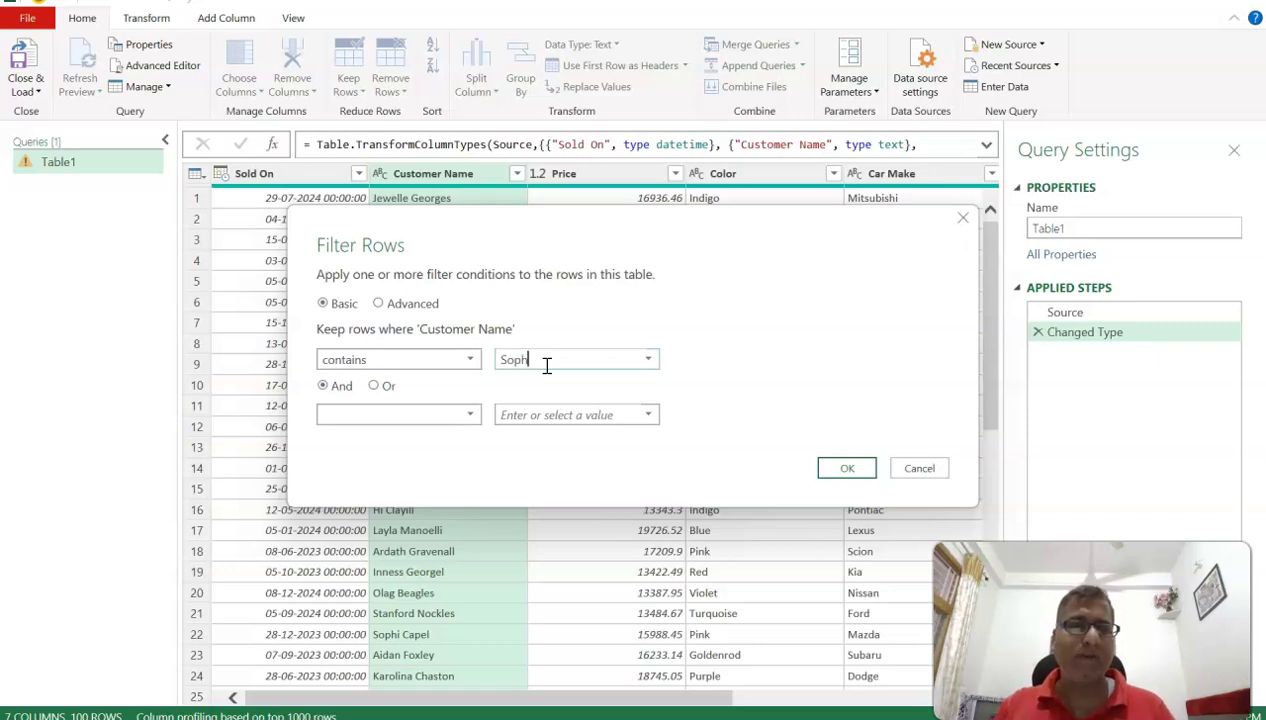
{"action": "left_click", "coordinate": [843, 467]}
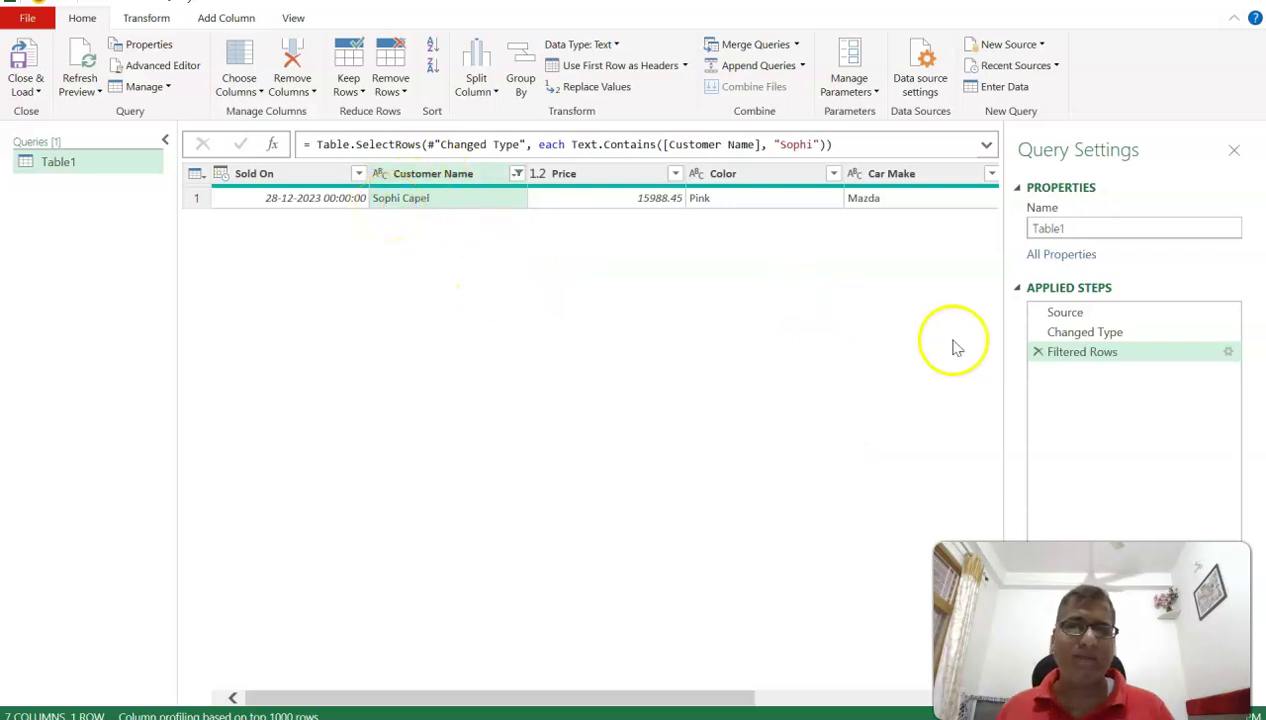
{"action": "left_click", "coordinate": [1038, 353]}
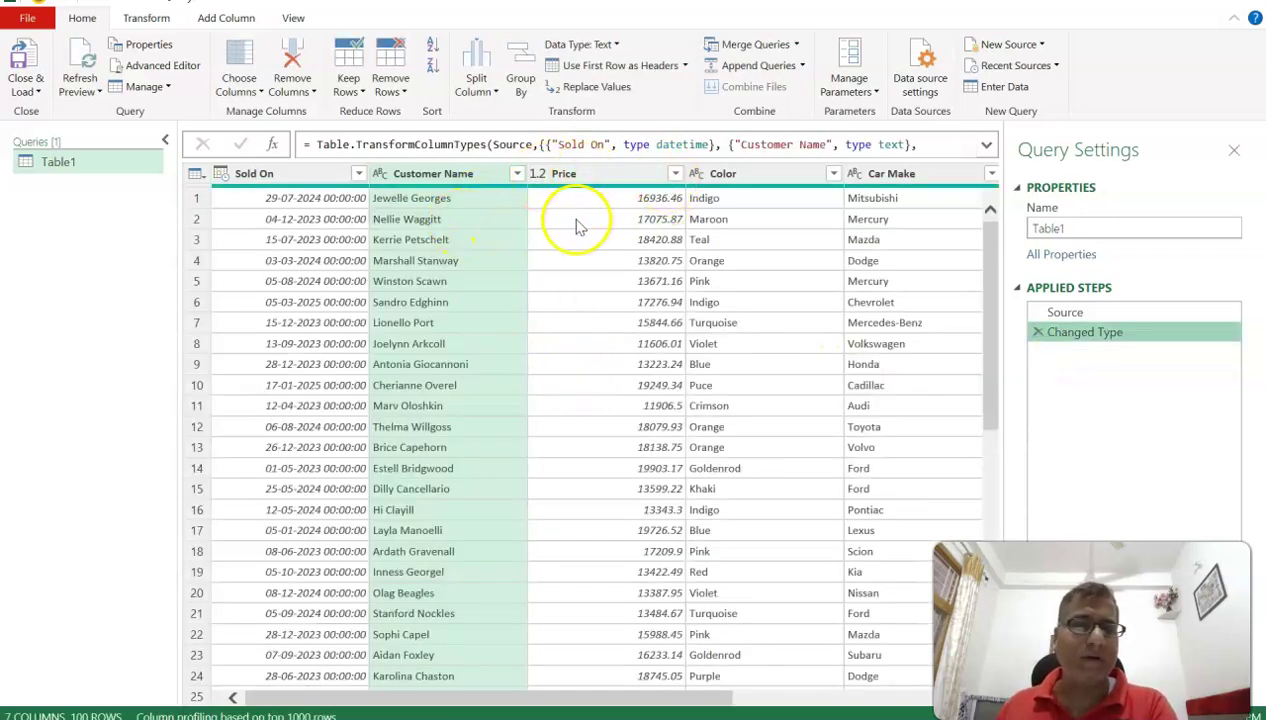
Step: Filter Price to values between 10000 and 15000 inclusive, and remove the applied filter step again
{"action": "left_click", "coordinate": [675, 174]}
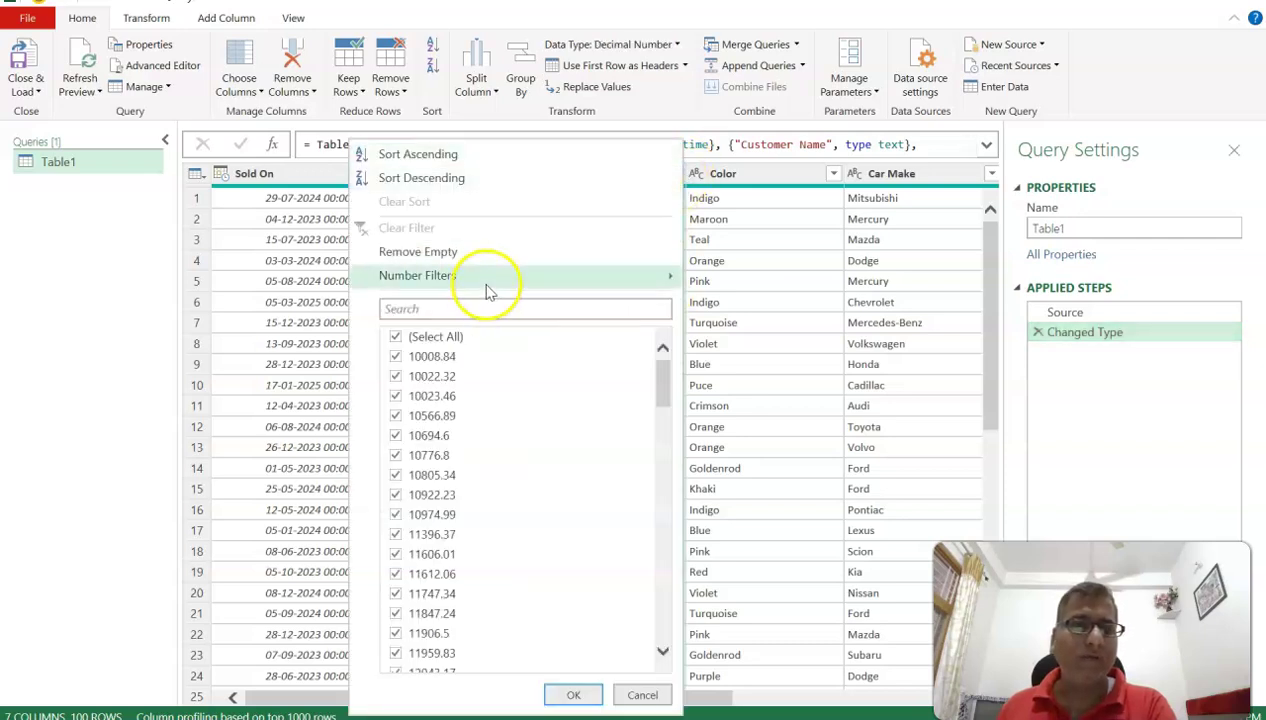
{"action": "mouse_move", "coordinate": [485, 286]}
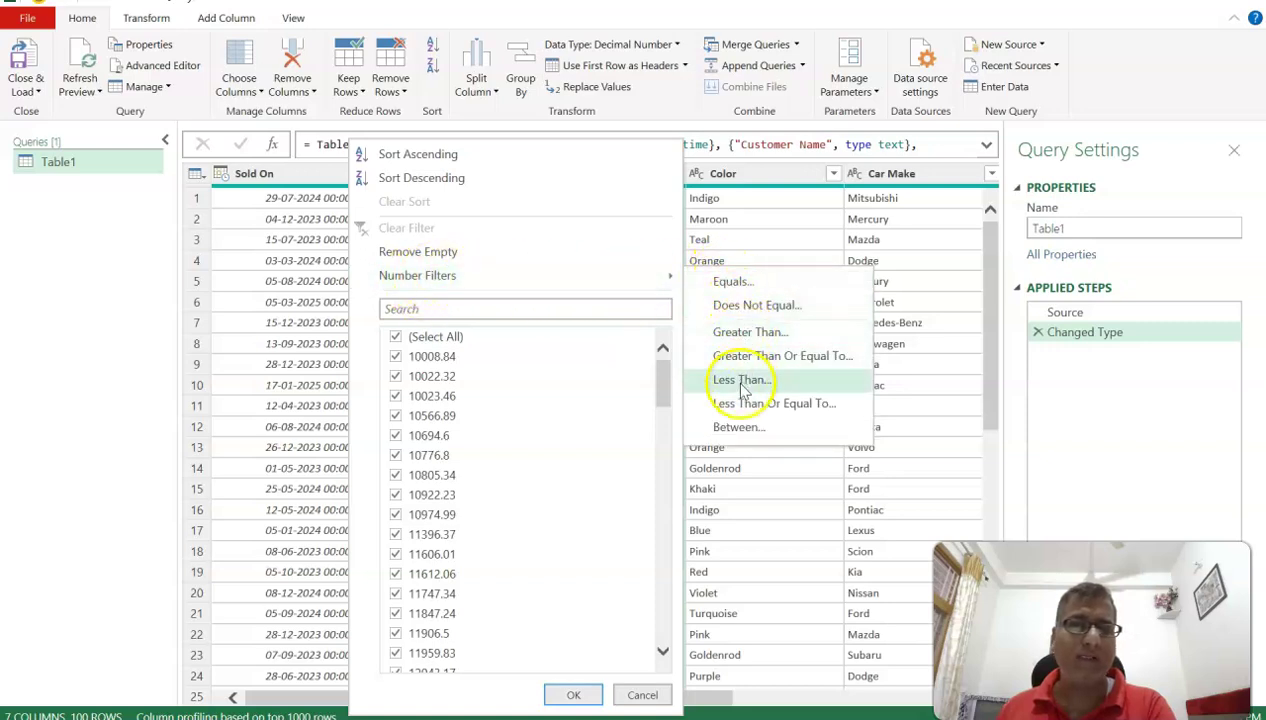
{"action": "left_click", "coordinate": [733, 430]}
{"action": "left_click", "coordinate": [548, 360]}
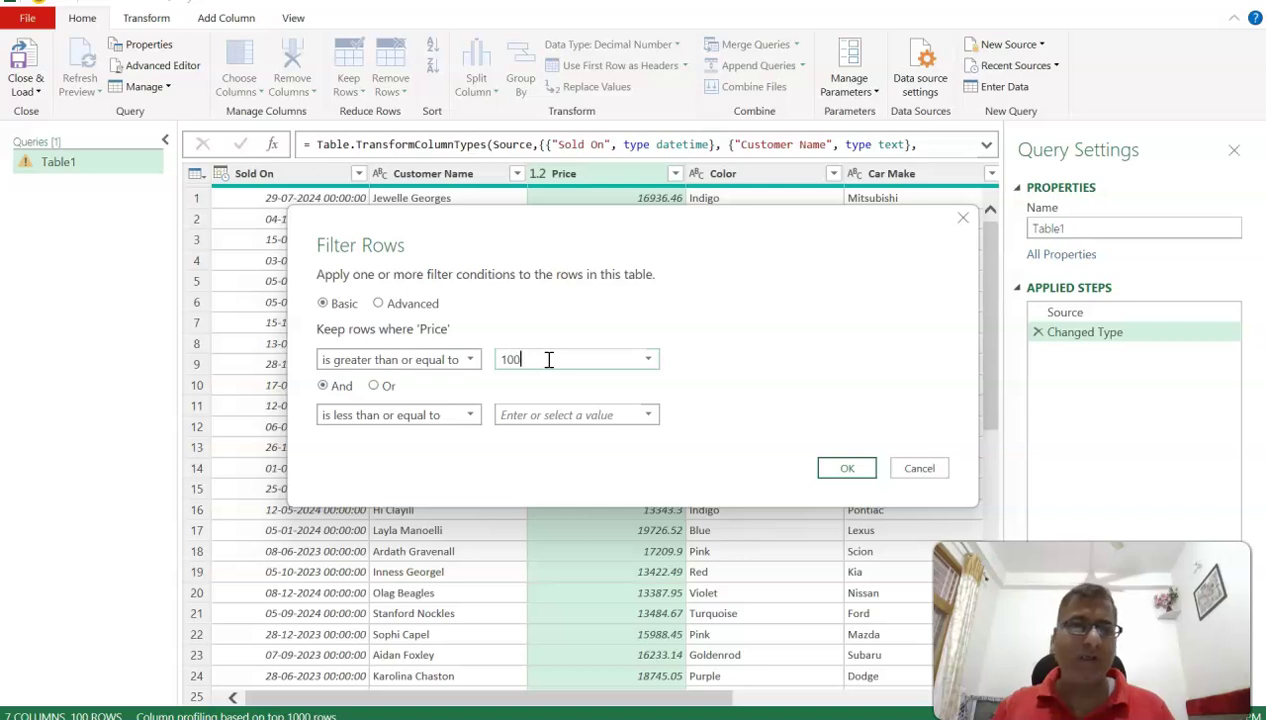
{"action": "left_click", "coordinate": [538, 414]}
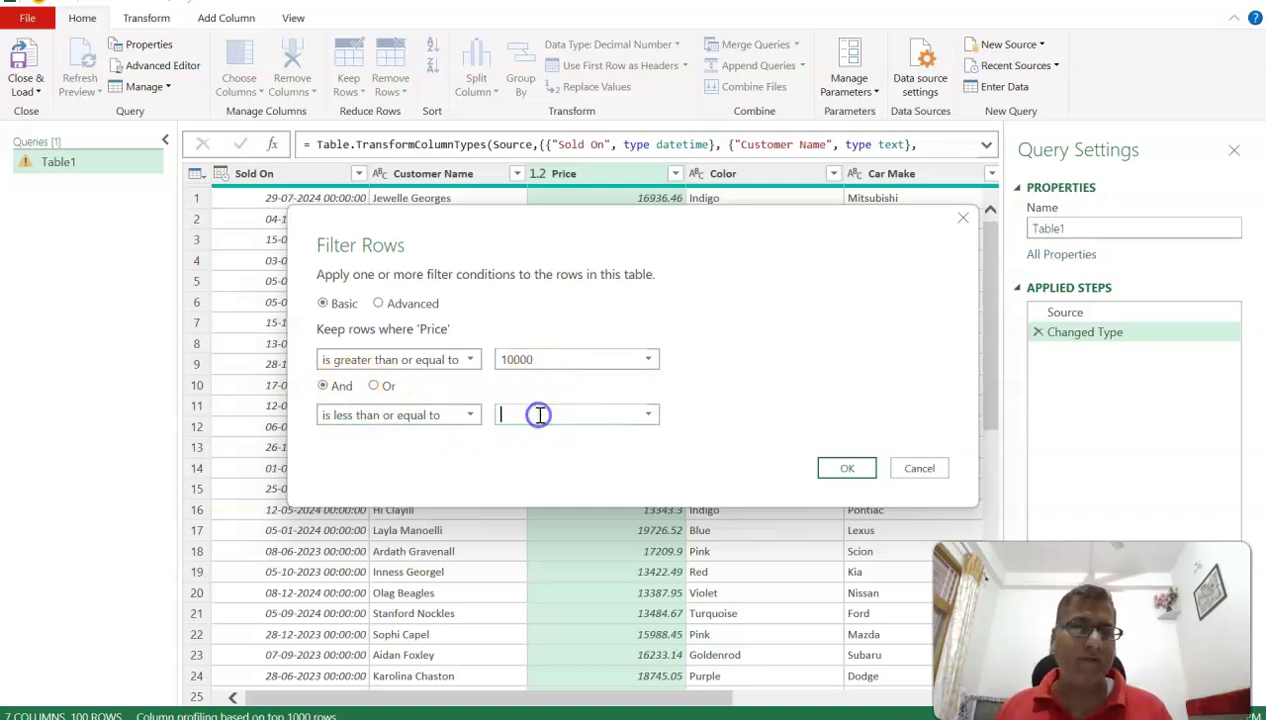
{"action": "type", "text": "15000"}
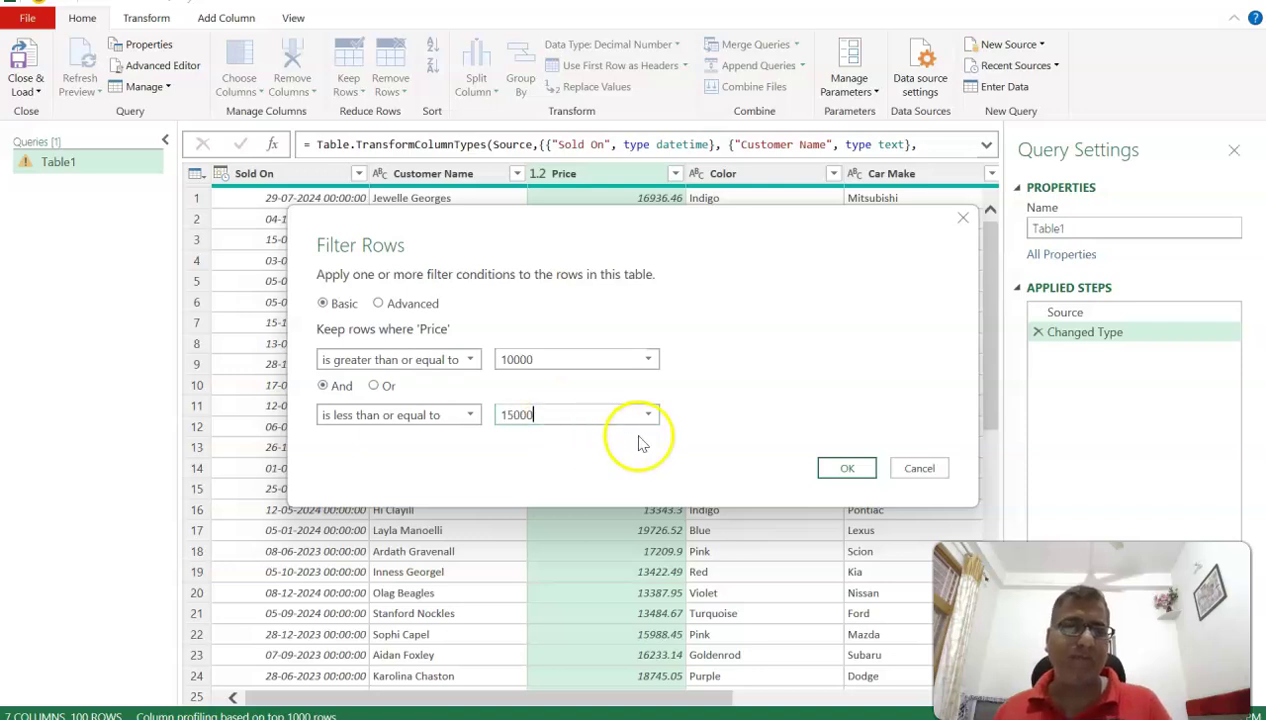
{"action": "left_click", "coordinate": [860, 468]}
{"action": "scroll", "coordinate": [612, 400], "scroll_direction": "down", "scroll_amount": 4}
{"action": "scroll", "coordinate": [620, 450], "scroll_direction": "down", "scroll_amount": 4}
{"action": "scroll", "coordinate": [620, 452], "scroll_direction": "up", "scroll_amount": 8}
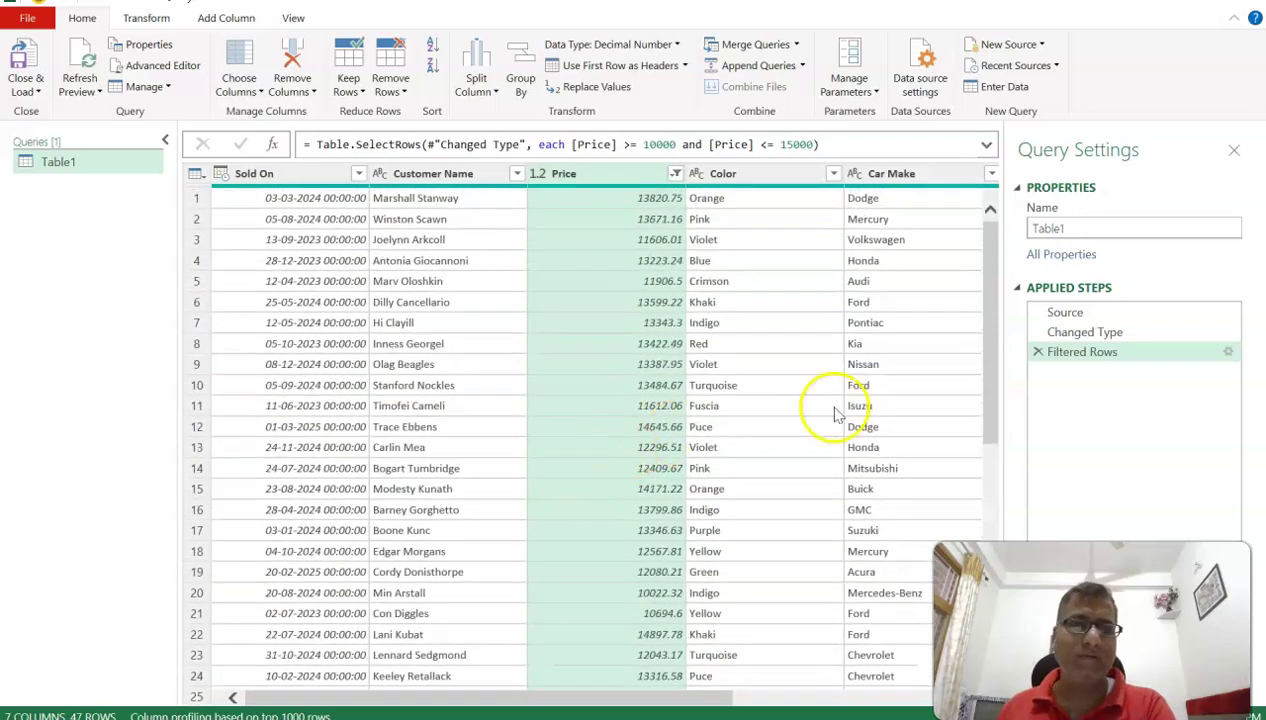
{"action": "left_click", "coordinate": [1038, 352]}
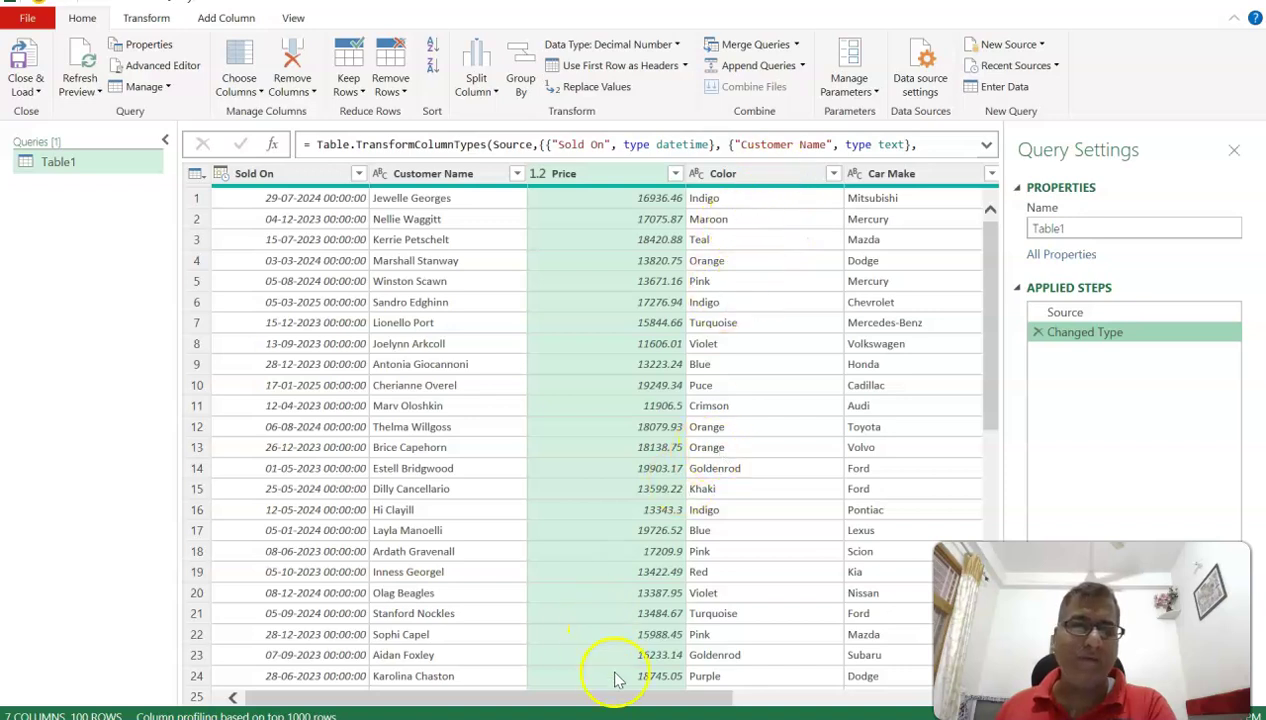
Step: Filter the Color column to only Blue, Crimson and Fuscia, and remove the applied filter step again
{"action": "left_click_drag", "start_coordinate": [616, 697], "coordinate": [729, 697]}
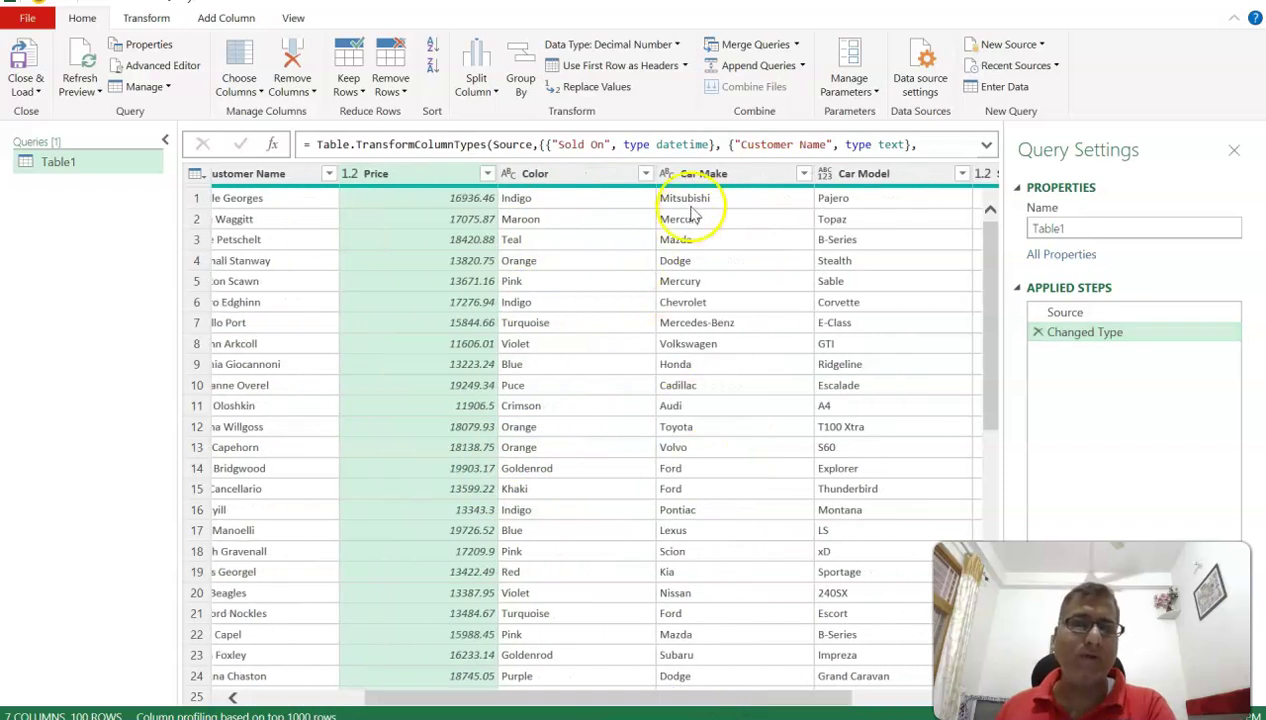
{"action": "left_click", "coordinate": [646, 177]}
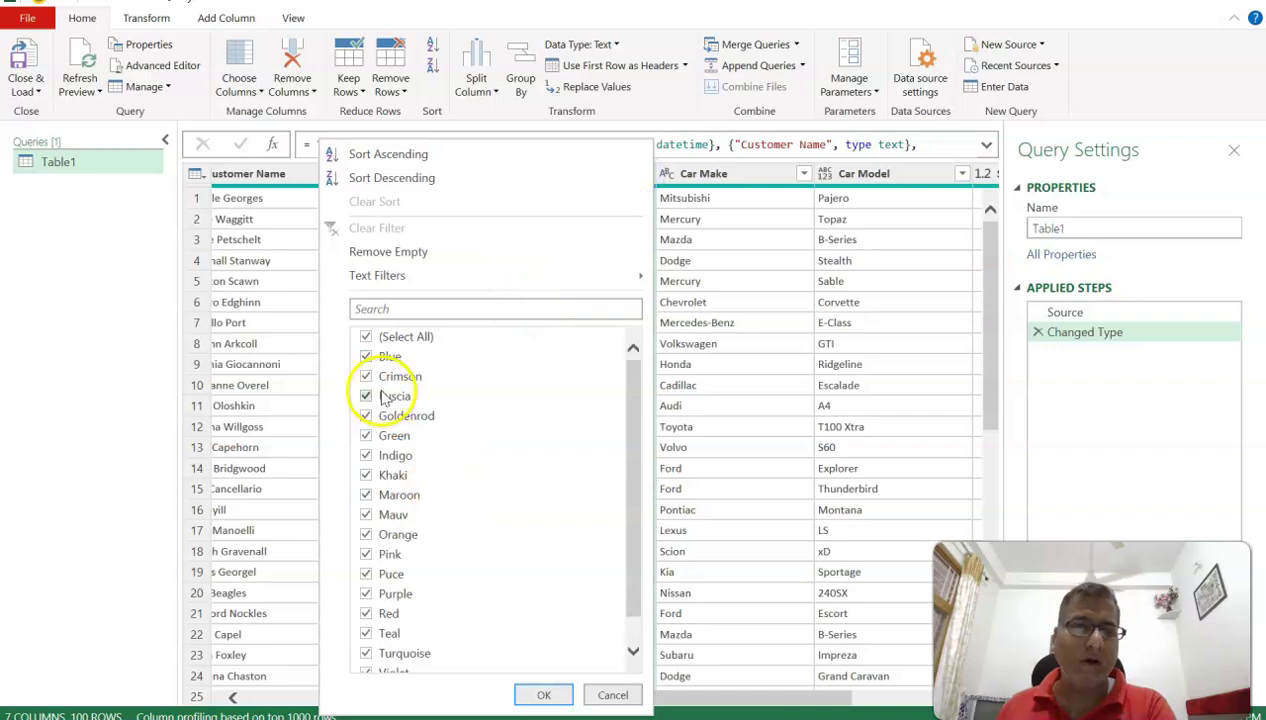
{"action": "scroll", "coordinate": [400, 560], "scroll_direction": "down", "scroll_amount": 1}
{"action": "scroll", "coordinate": [408, 450], "scroll_direction": "up", "scroll_amount": 1}
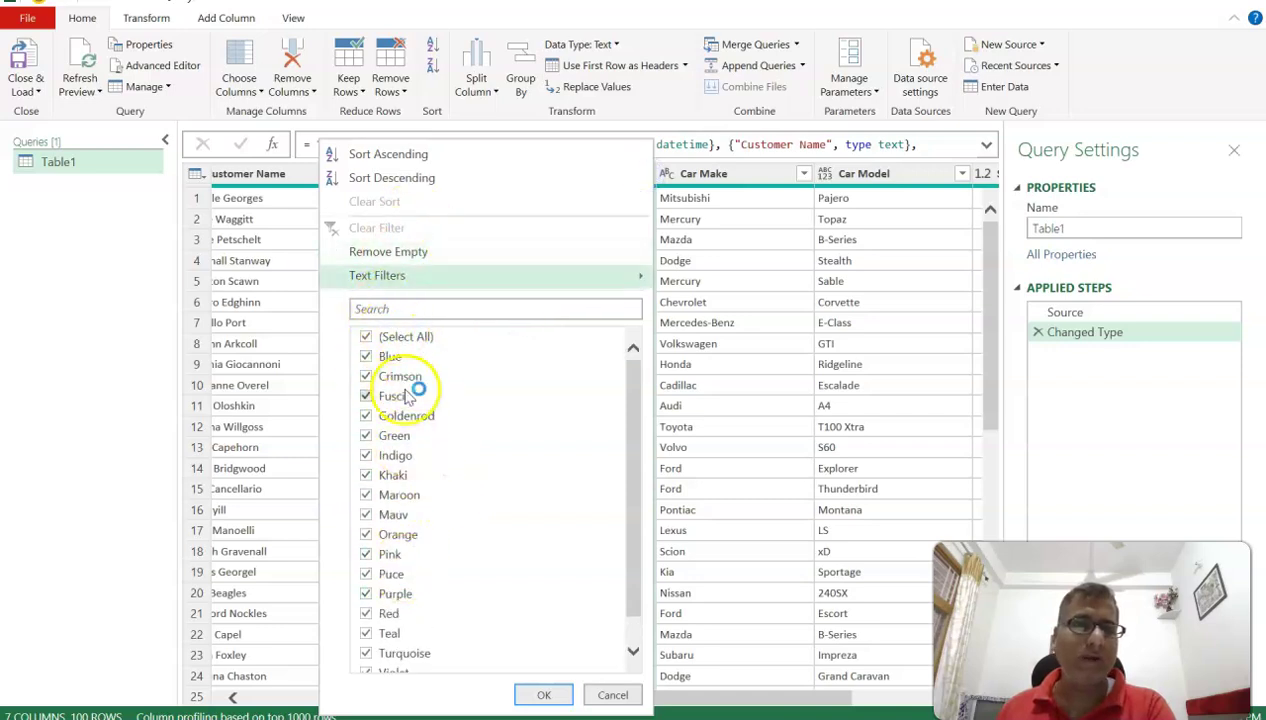
{"action": "scroll", "coordinate": [385, 430], "scroll_direction": "down", "scroll_amount": 1}
{"action": "scroll", "coordinate": [388, 472], "scroll_direction": "up", "scroll_amount": 1}
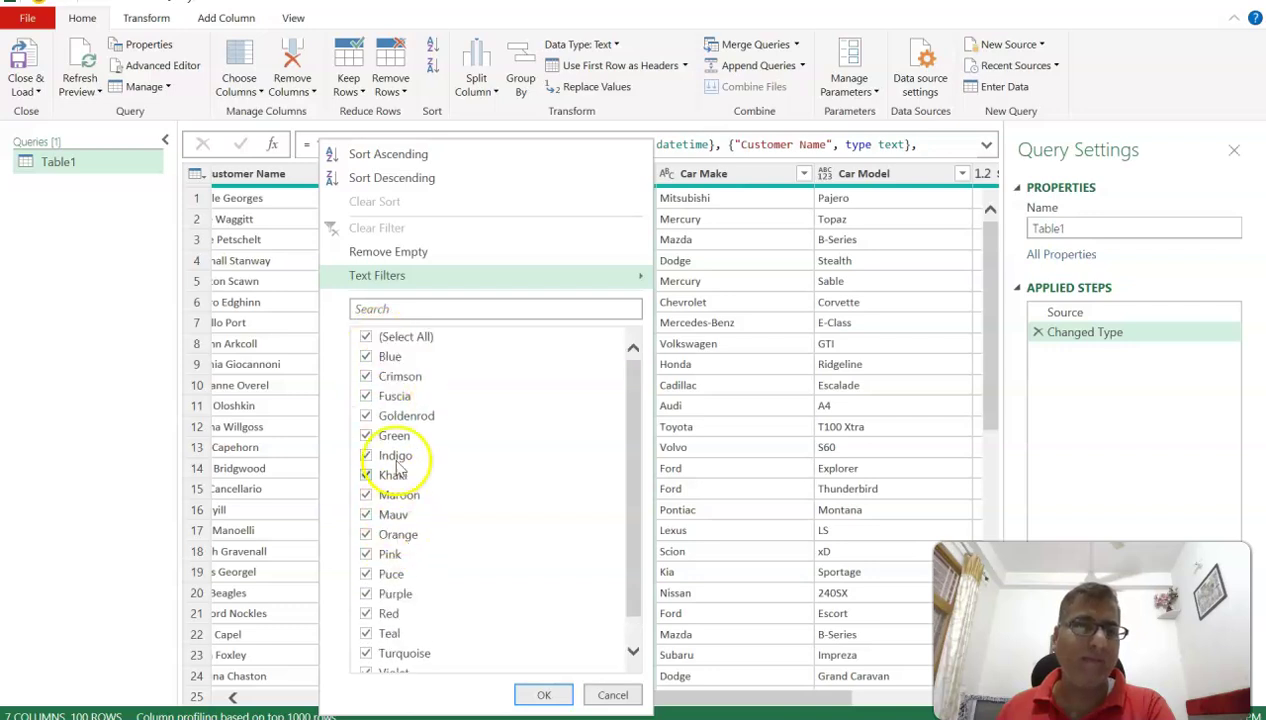
{"action": "left_click", "coordinate": [366, 336]}
{"action": "left_click", "coordinate": [367, 357]}
{"action": "left_click", "coordinate": [366, 378]}
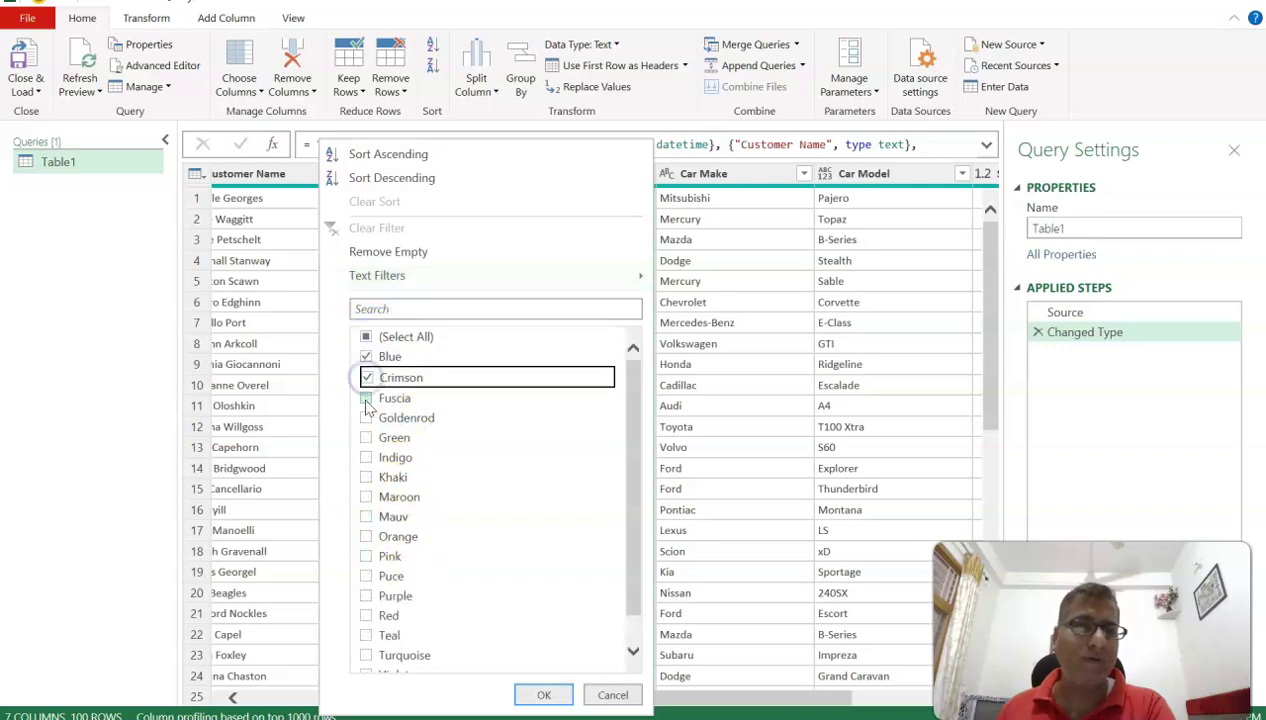
{"action": "left_click", "coordinate": [366, 398]}
{"action": "left_click", "coordinate": [543, 695]}
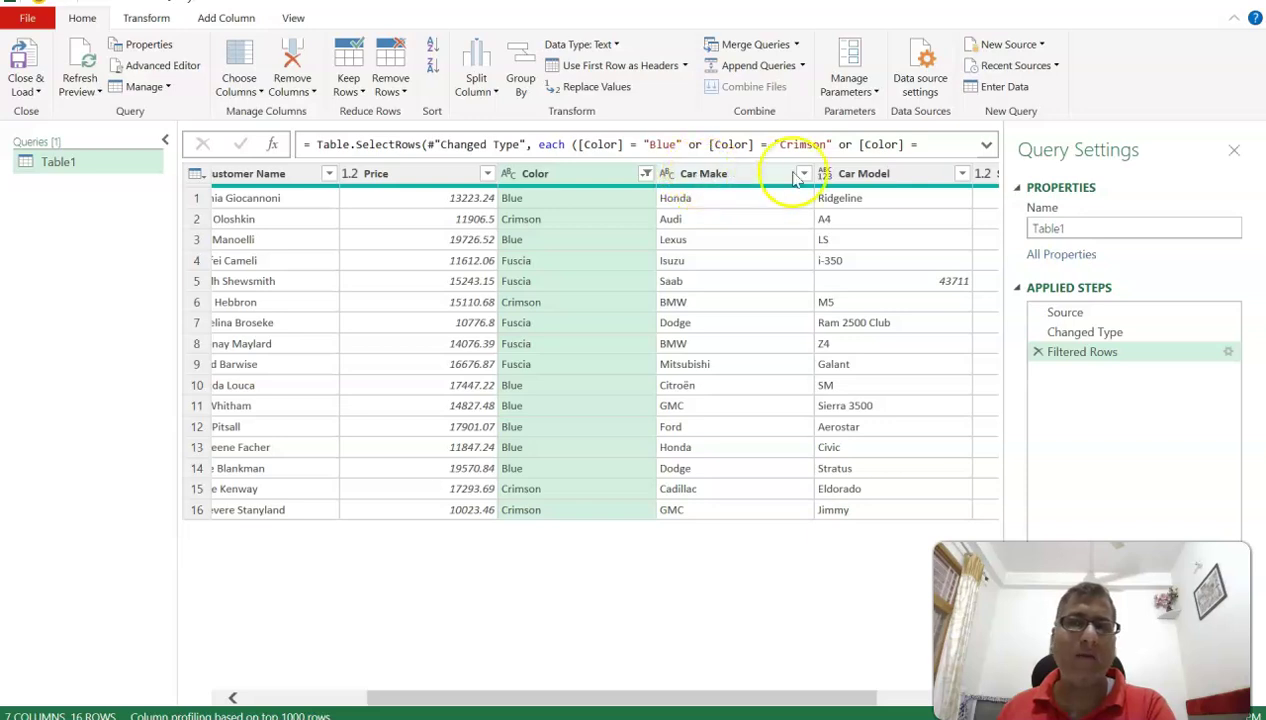
{"action": "left_click", "coordinate": [1038, 352]}
Step: Change the Satisfaction Score column's data type to Percentage, replacing the current type conversion
{"action": "left_click_drag", "start_coordinate": [594, 708], "coordinate": [780, 706]}
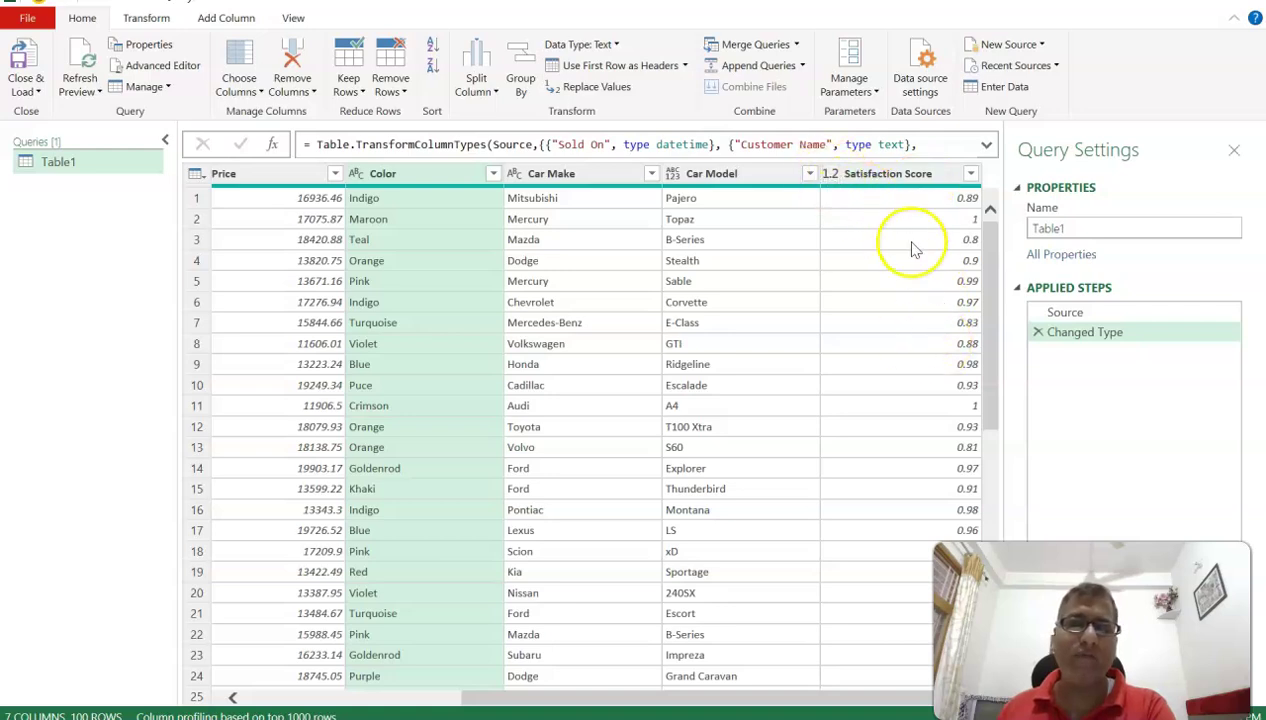
{"action": "left_click", "coordinate": [831, 175]}
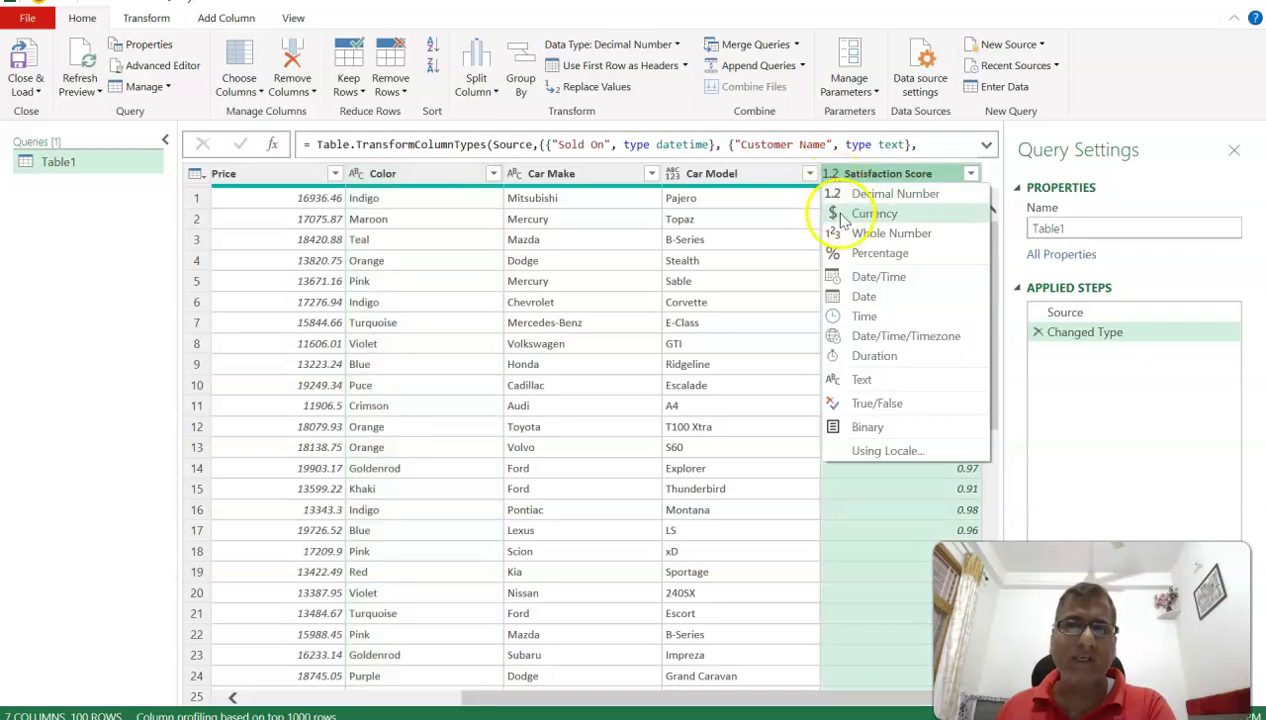
{"action": "left_click", "coordinate": [872, 262]}
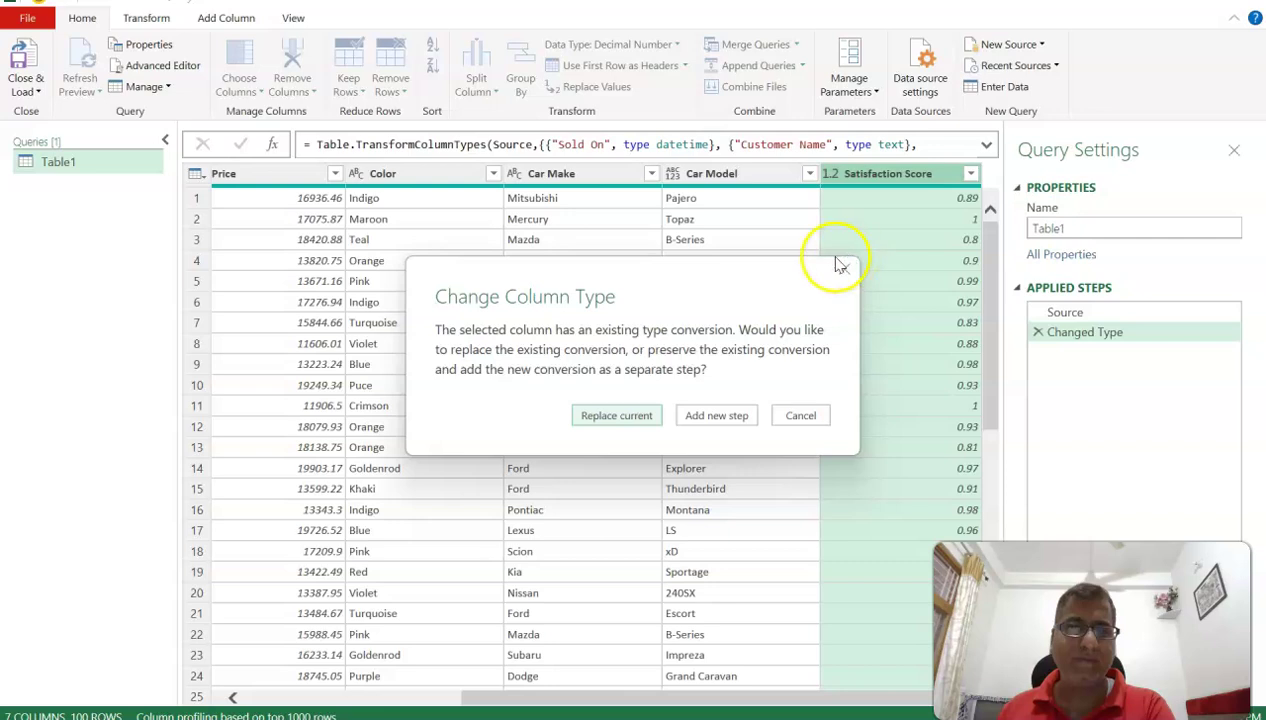
{"action": "left_click", "coordinate": [617, 418]}
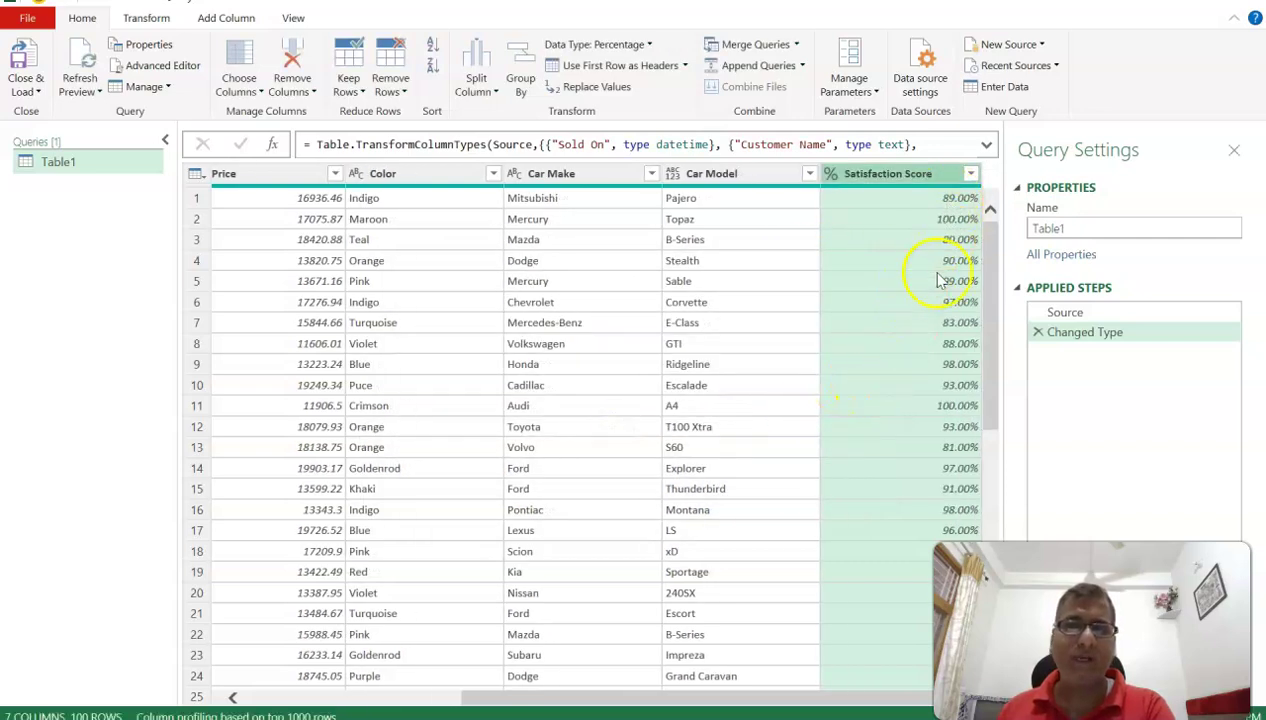
{"action": "scroll", "coordinate": [918, 353], "scroll_direction": "down", "scroll_amount": 8}
{"action": "scroll", "coordinate": [918, 353], "scroll_direction": "up", "scroll_amount": 4}
{"action": "scroll", "coordinate": [925, 365], "scroll_direction": "up", "scroll_amount": 4}
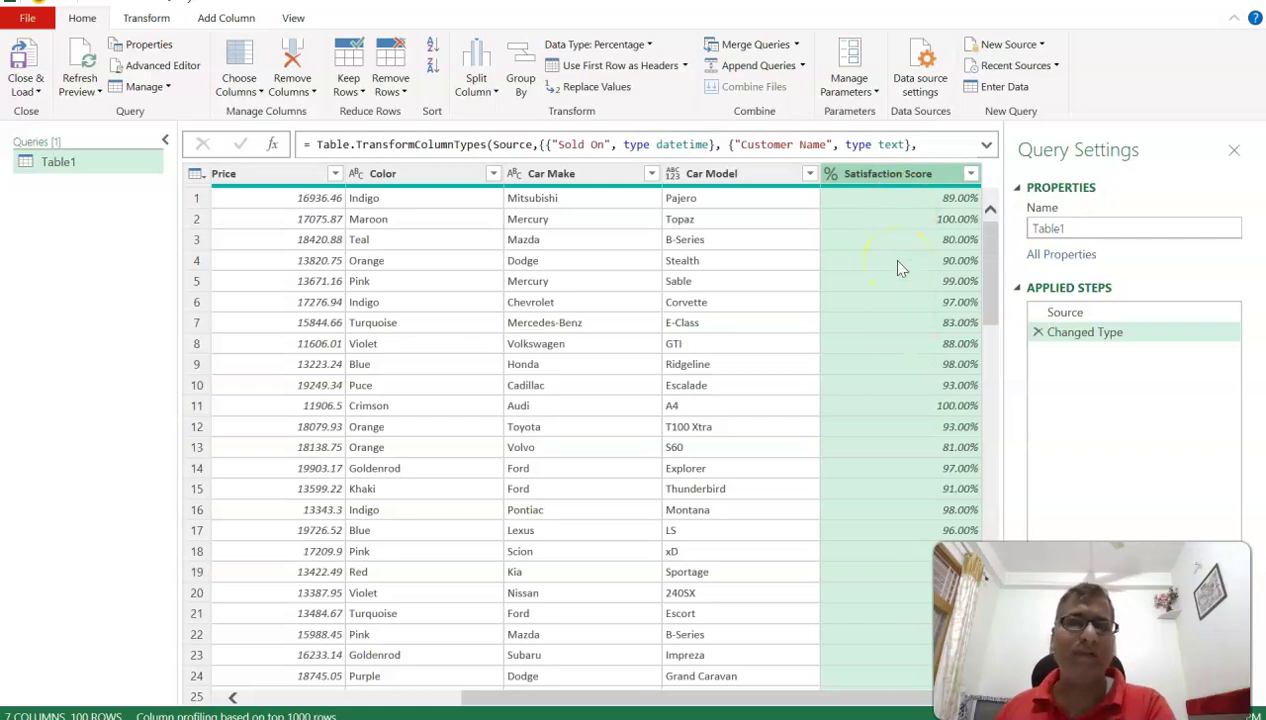
Step: Filter Satisfaction Score to values greater than or equal to 0.95, and remove the applied filter step again
{"action": "left_click", "coordinate": [971, 175]}
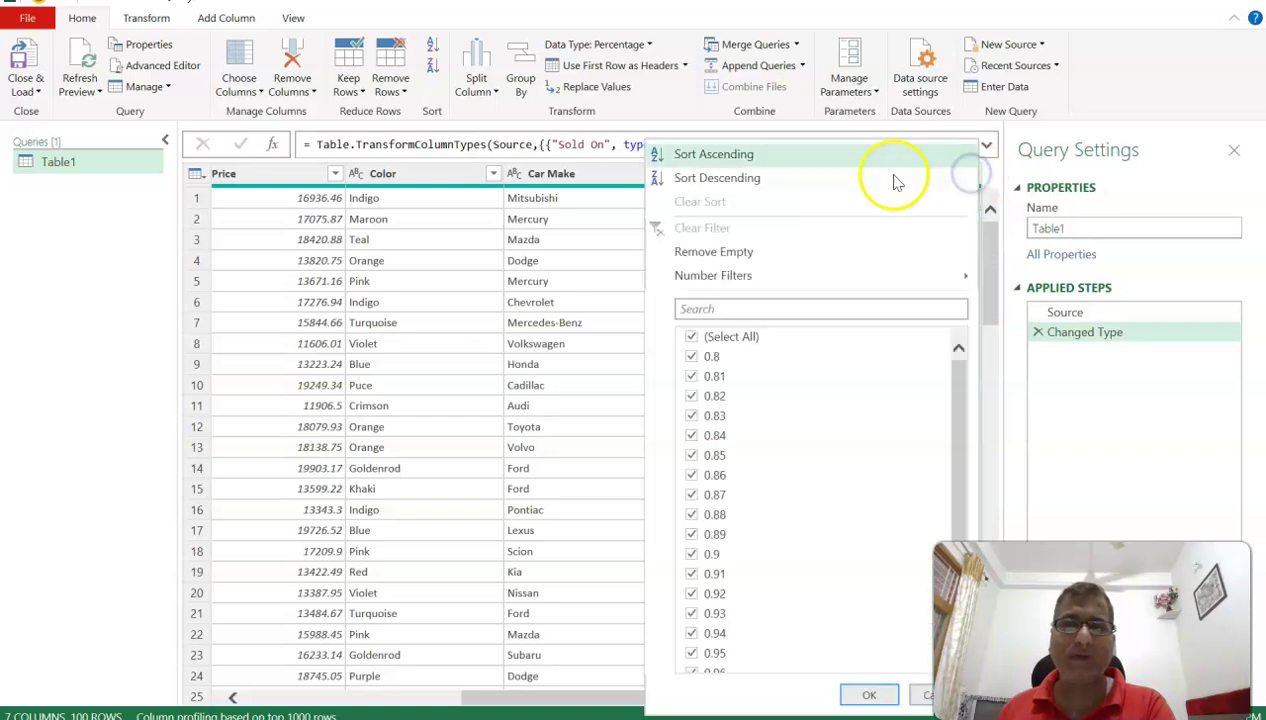
{"action": "mouse_move", "coordinate": [716, 281]}
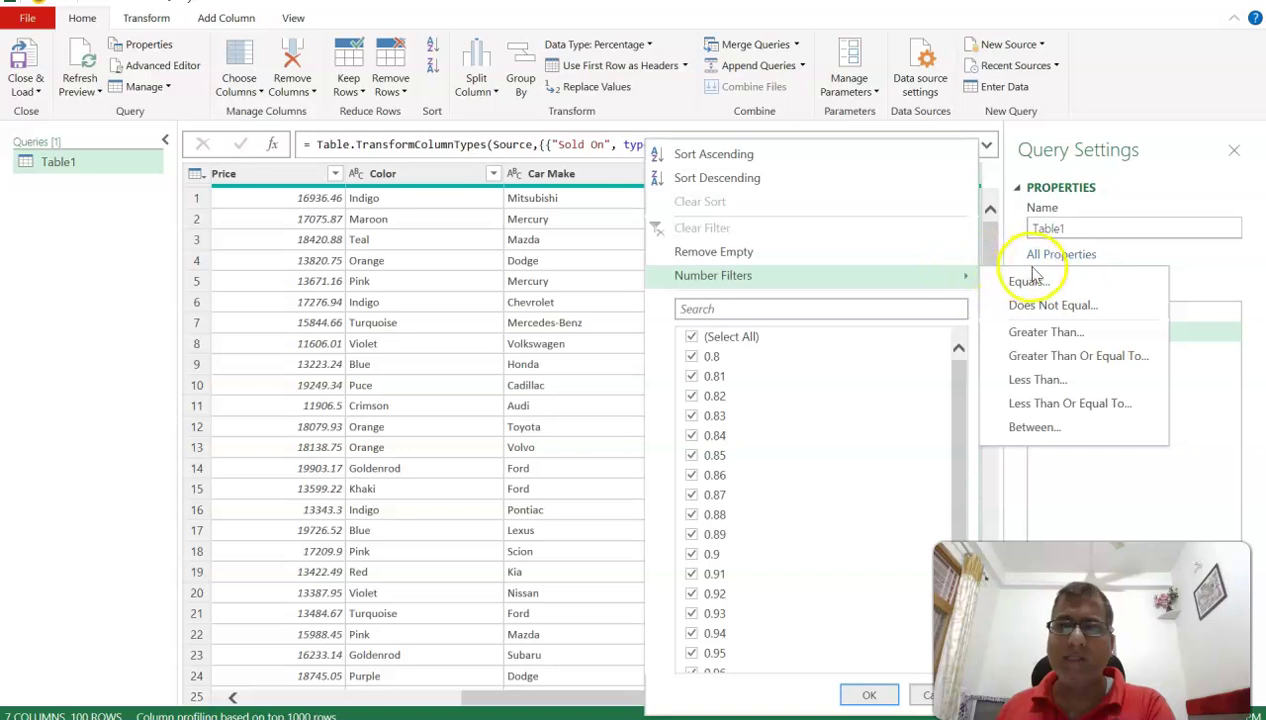
{"action": "left_click", "coordinate": [1060, 358]}
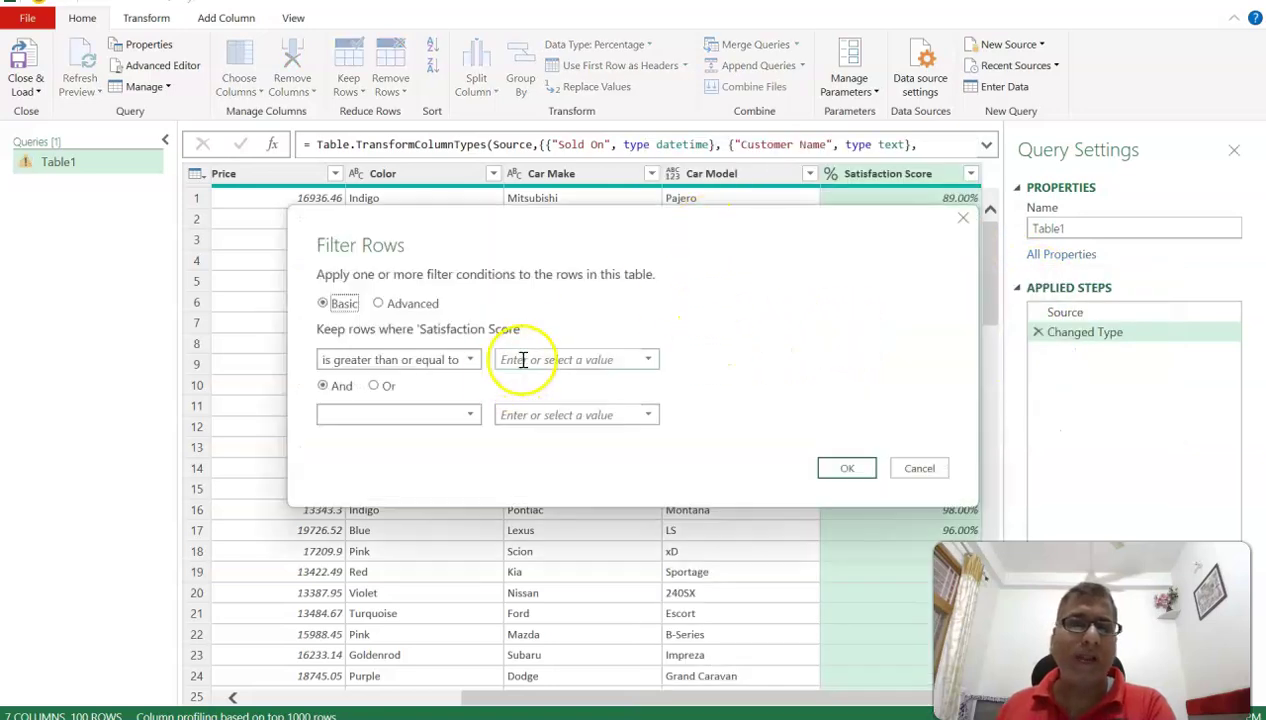
{"action": "left_click", "coordinate": [574, 361]}
{"action": "type", "text": "0.95"}
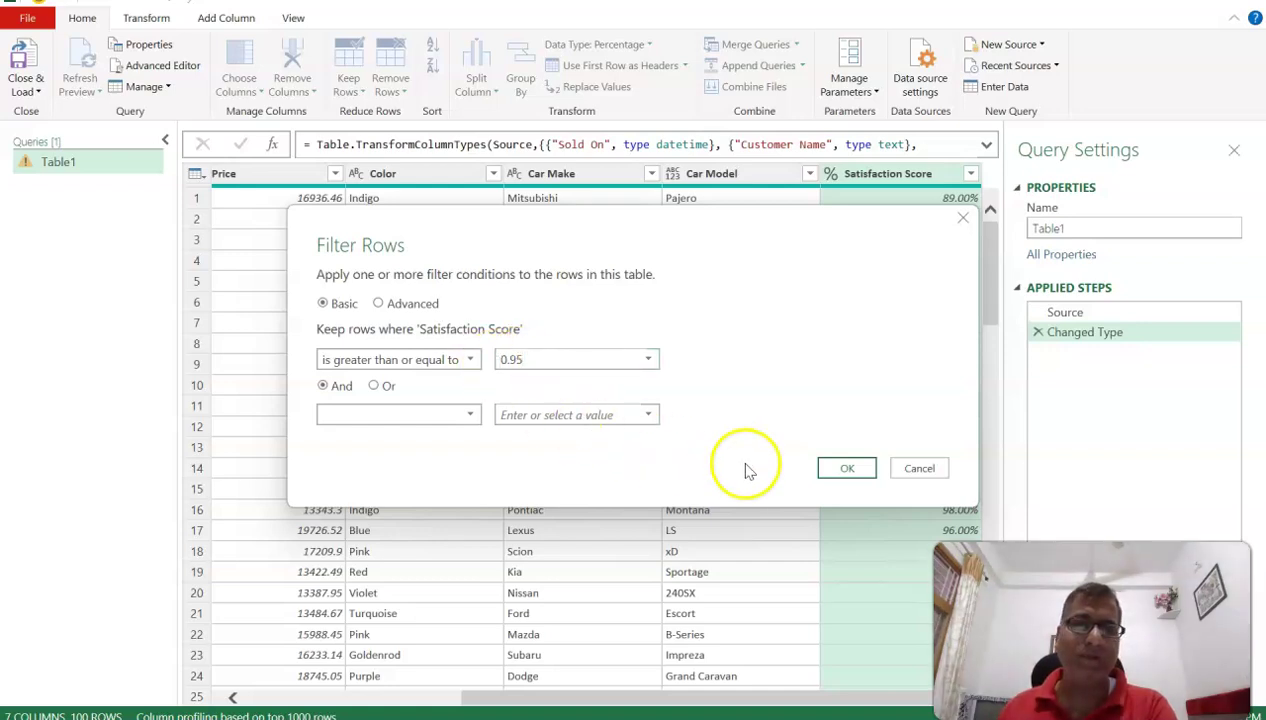
{"action": "left_click", "coordinate": [845, 470]}
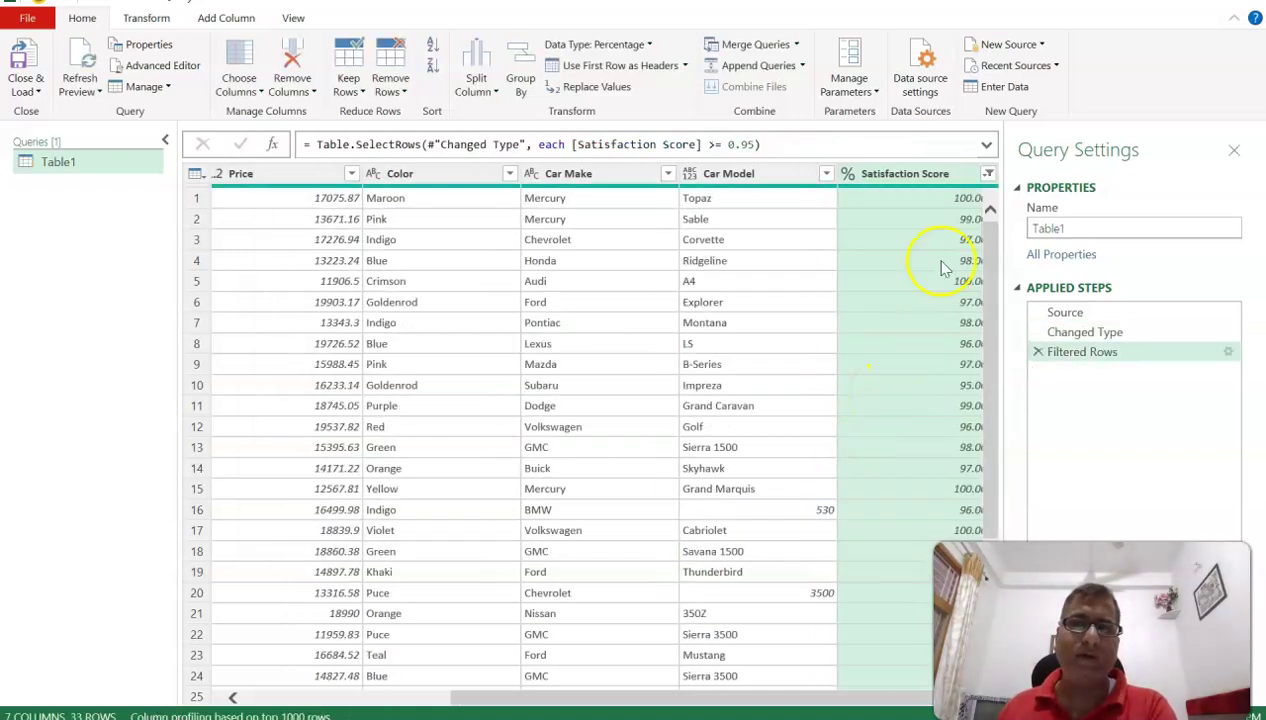
{"action": "left_click_drag", "start_coordinate": [729, 705], "coordinate": [660, 700]}
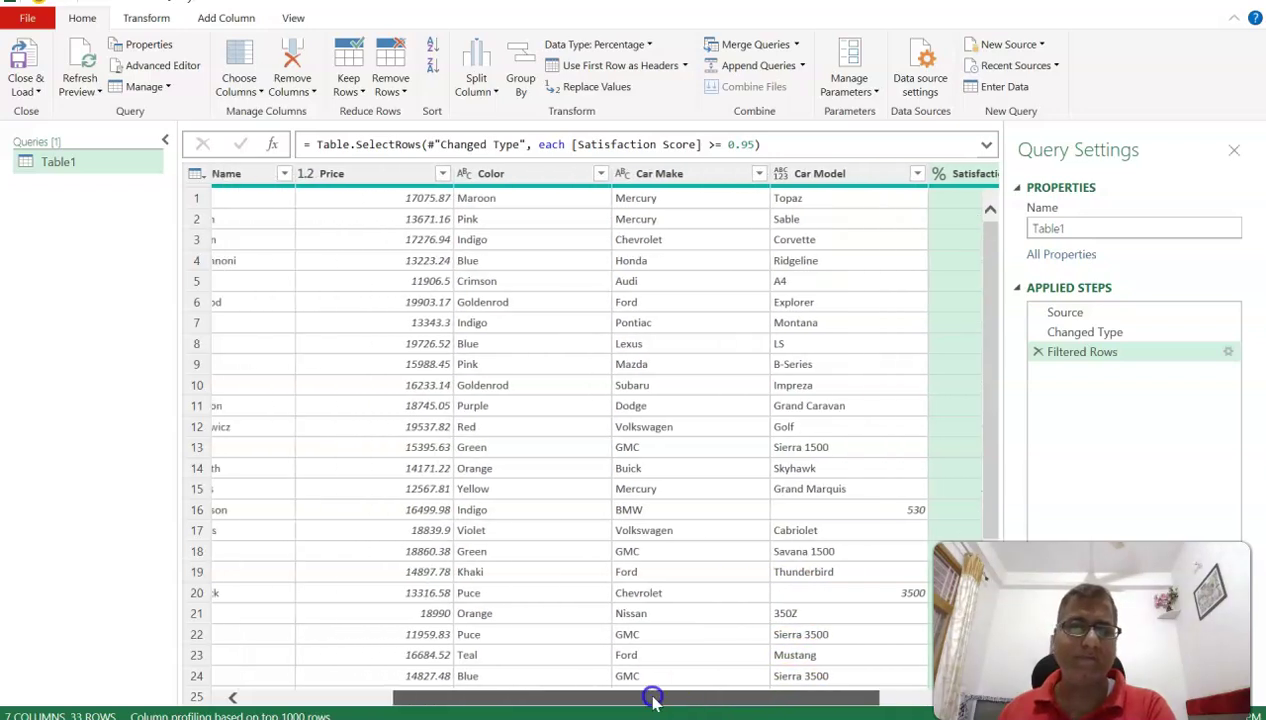
{"action": "left_click", "coordinate": [1038, 353]}
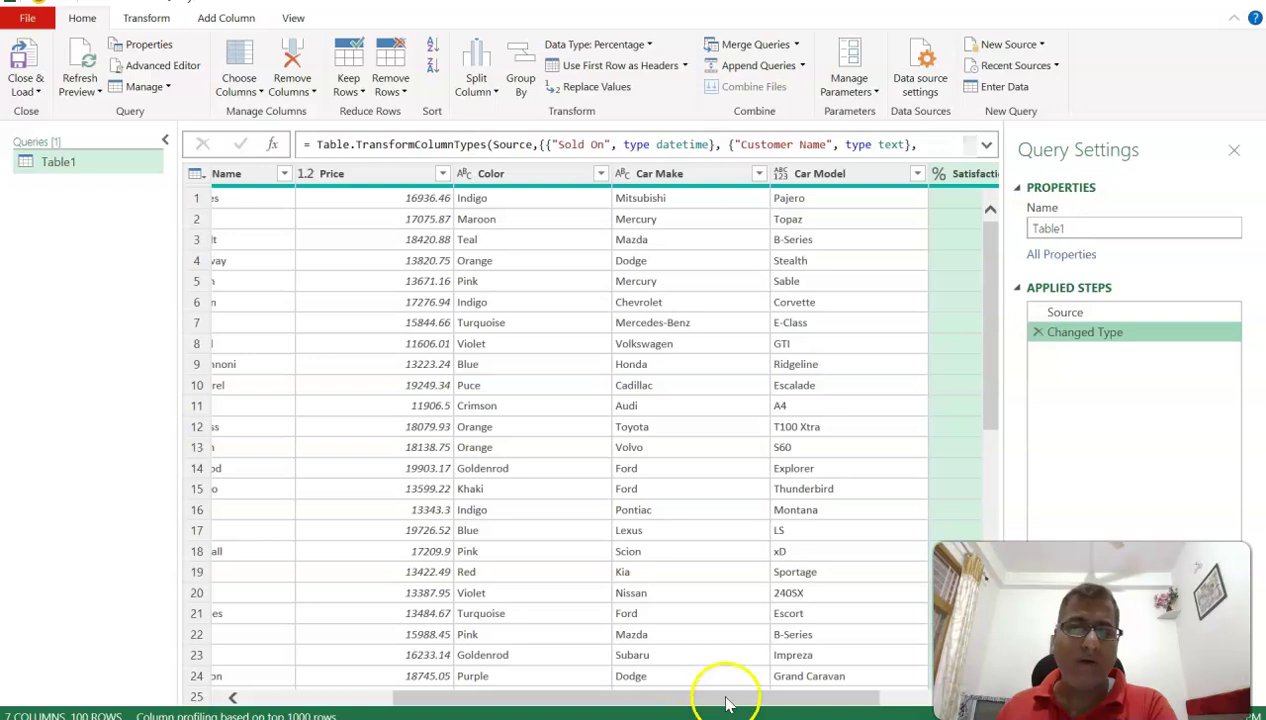
Step: Keep only the top 10 rows of the table, and remove the applied row-reduction step again
{"action": "left_click_drag", "start_coordinate": [727, 703], "coordinate": [523, 698]}
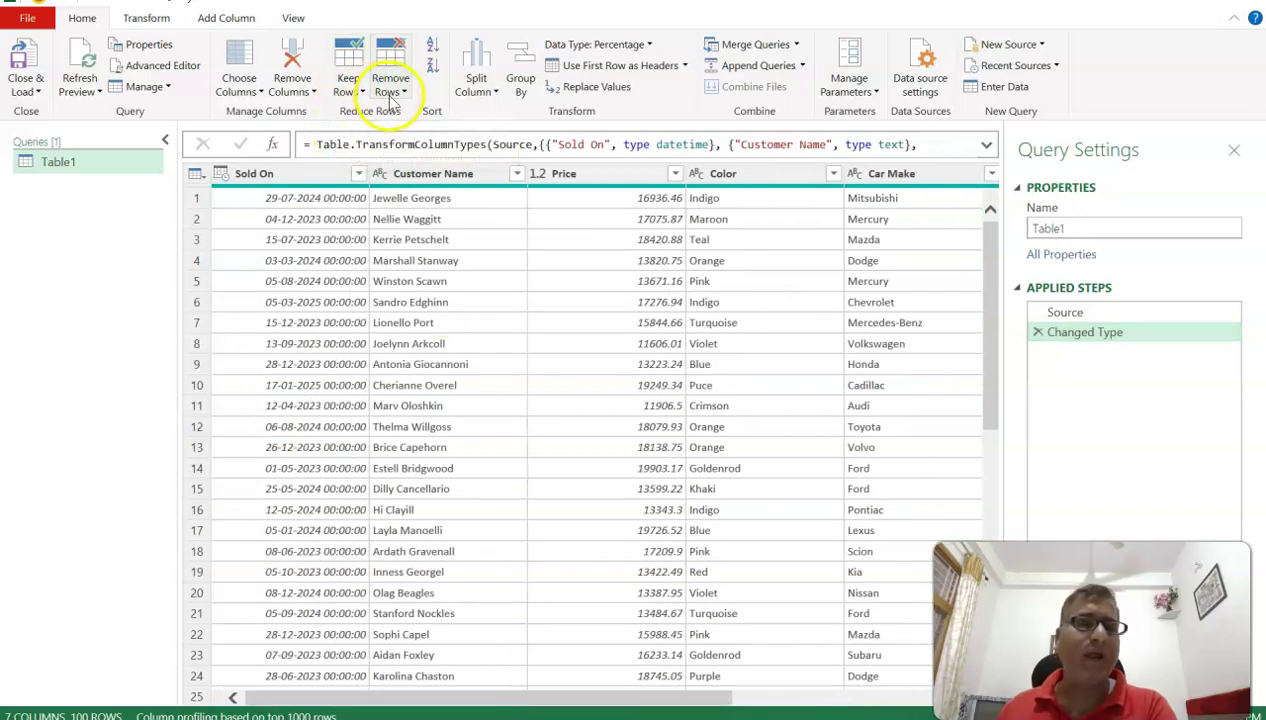
{"action": "left_click", "coordinate": [425, 173]}
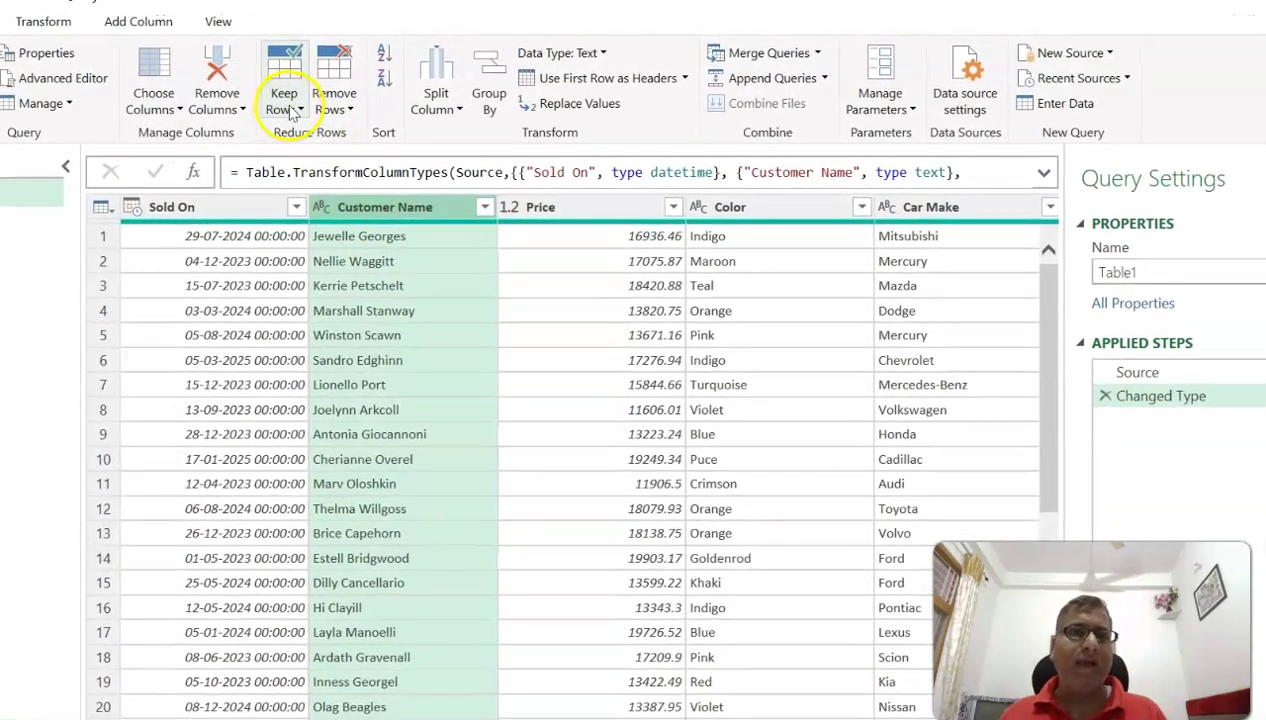
{"action": "left_click", "coordinate": [295, 110]}
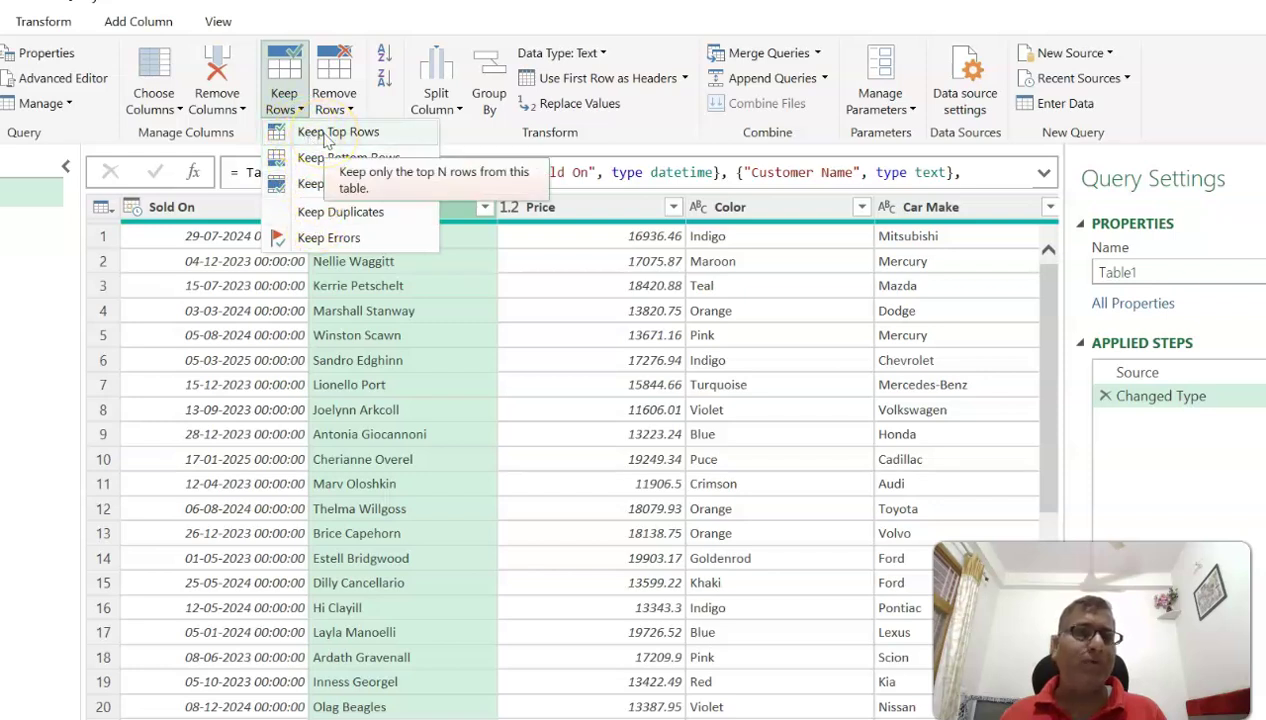
{"action": "left_click", "coordinate": [320, 132]}
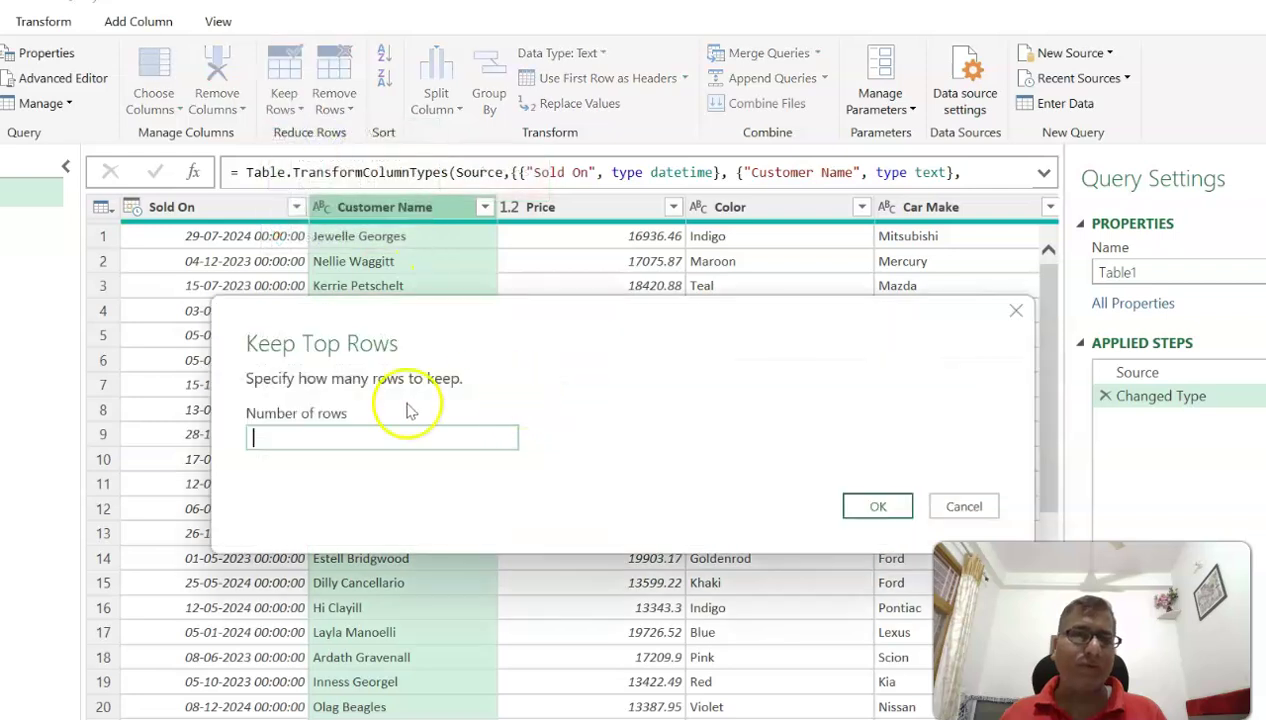
{"action": "left_click", "coordinate": [324, 437]}
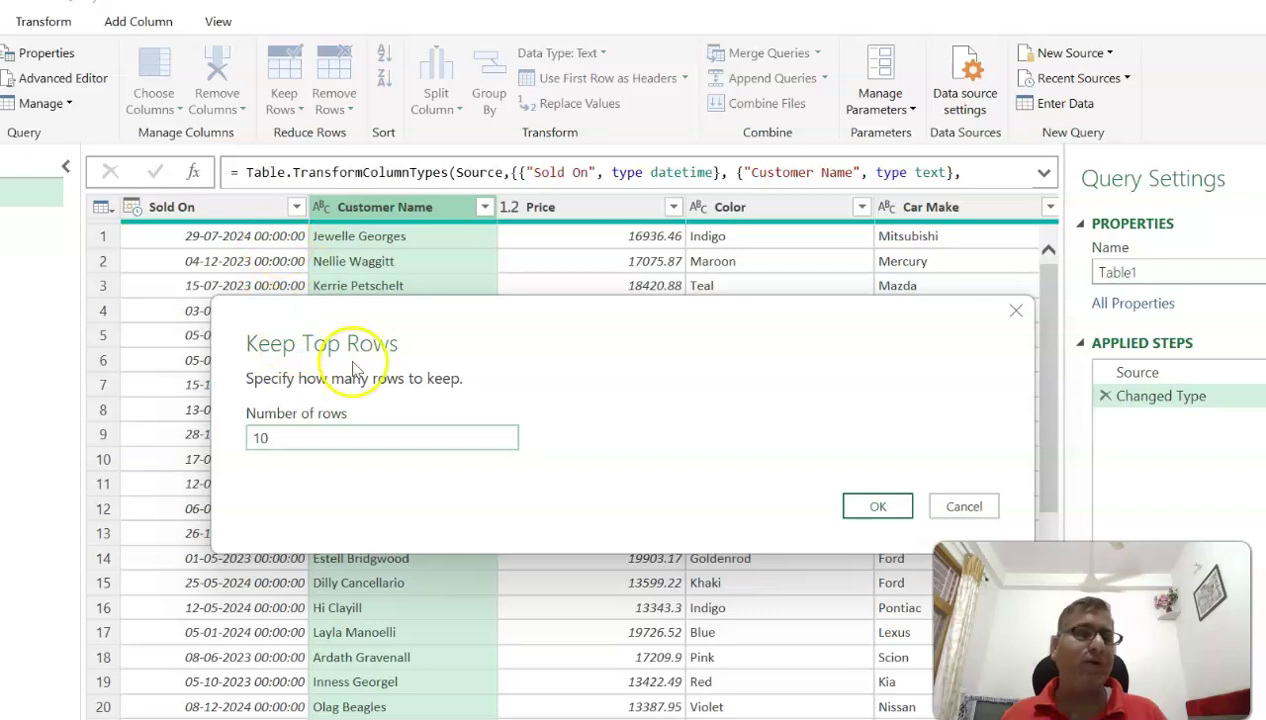
{"action": "left_click", "coordinate": [880, 507]}
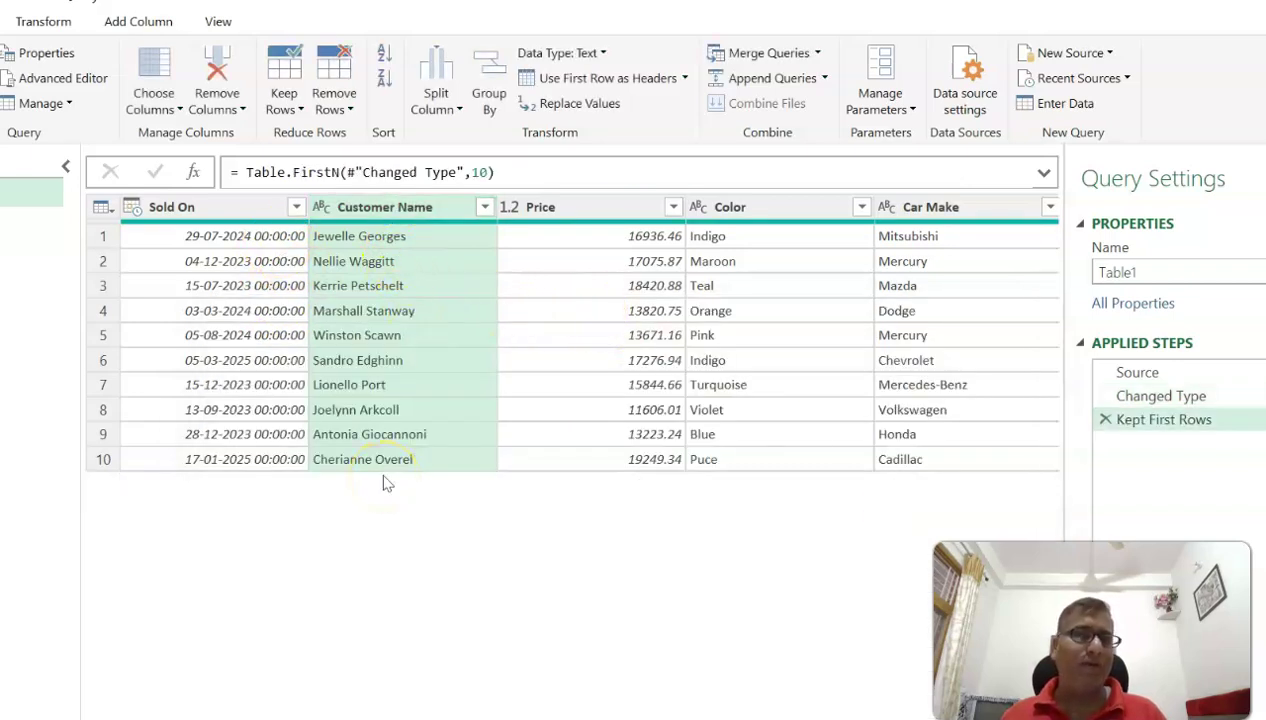
{"action": "left_click", "coordinate": [1105, 419]}
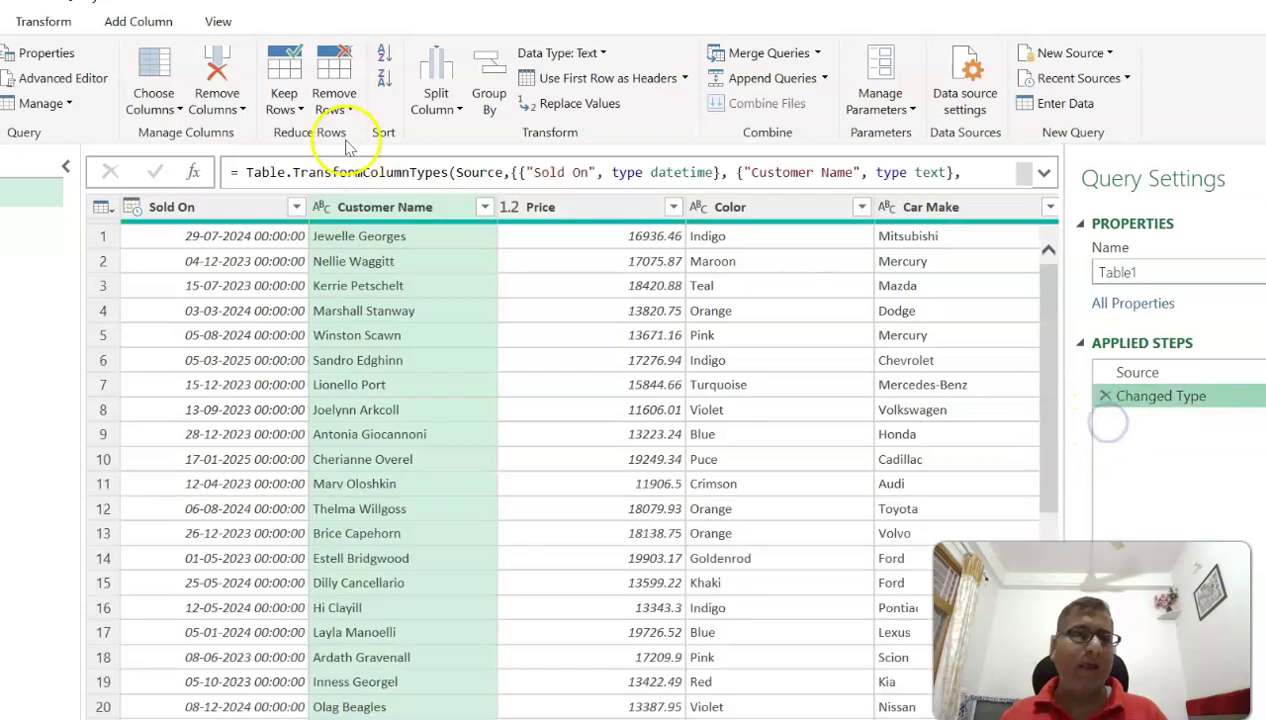
Step: Keep a range of 10 rows starting at row 11, and remove the applied range step again
{"action": "left_click", "coordinate": [280, 112]}
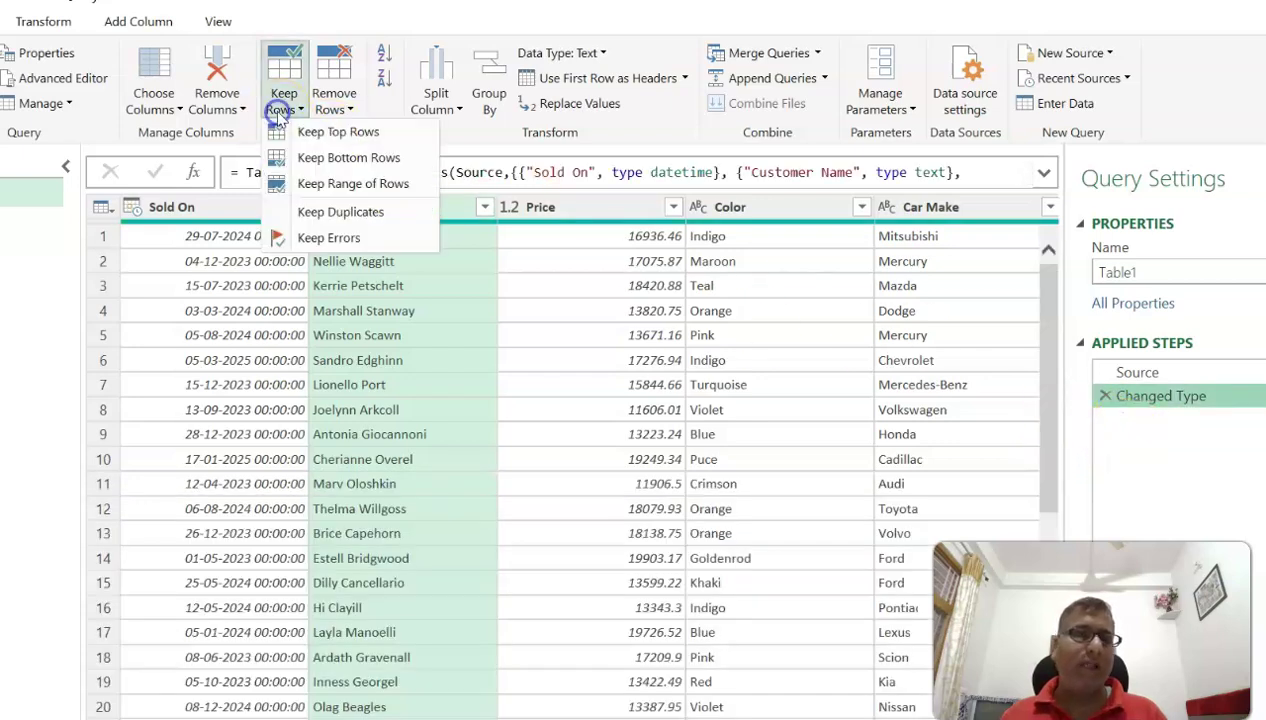
{"action": "left_click", "coordinate": [327, 184]}
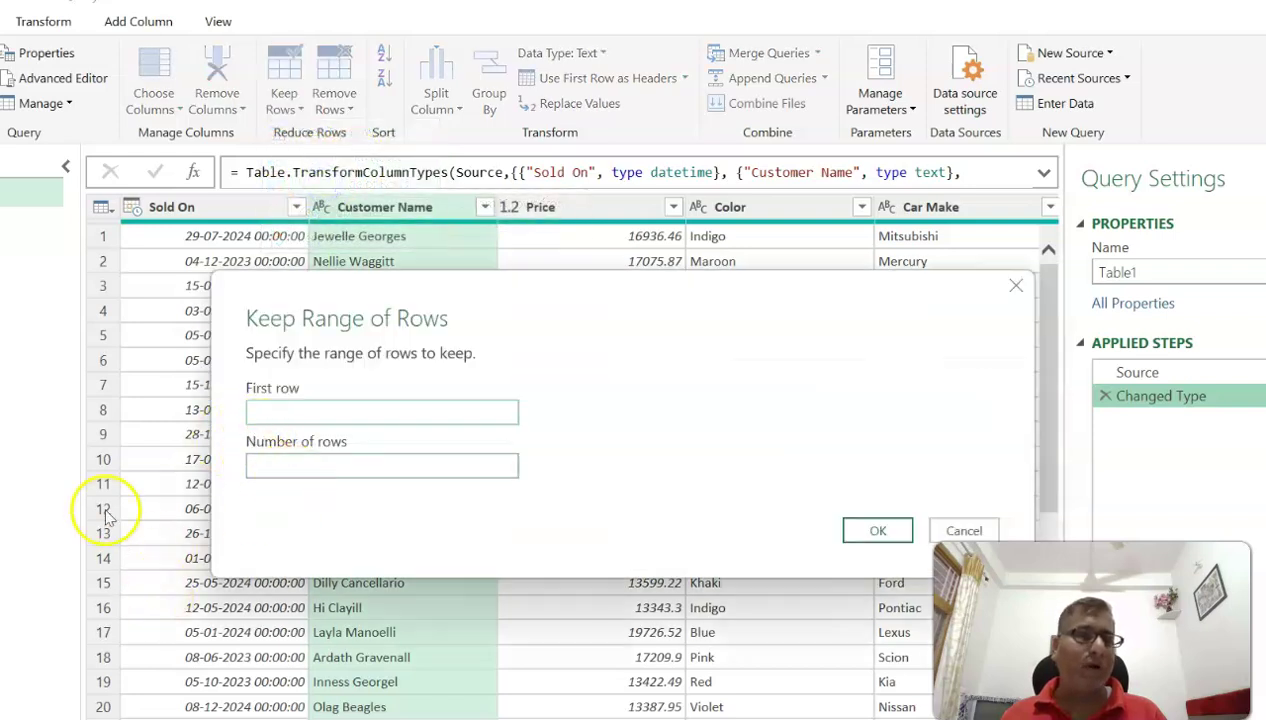
{"action": "left_click", "coordinate": [287, 411]}
{"action": "type", "text": "11"}
{"action": "left_click", "coordinate": [280, 465]}
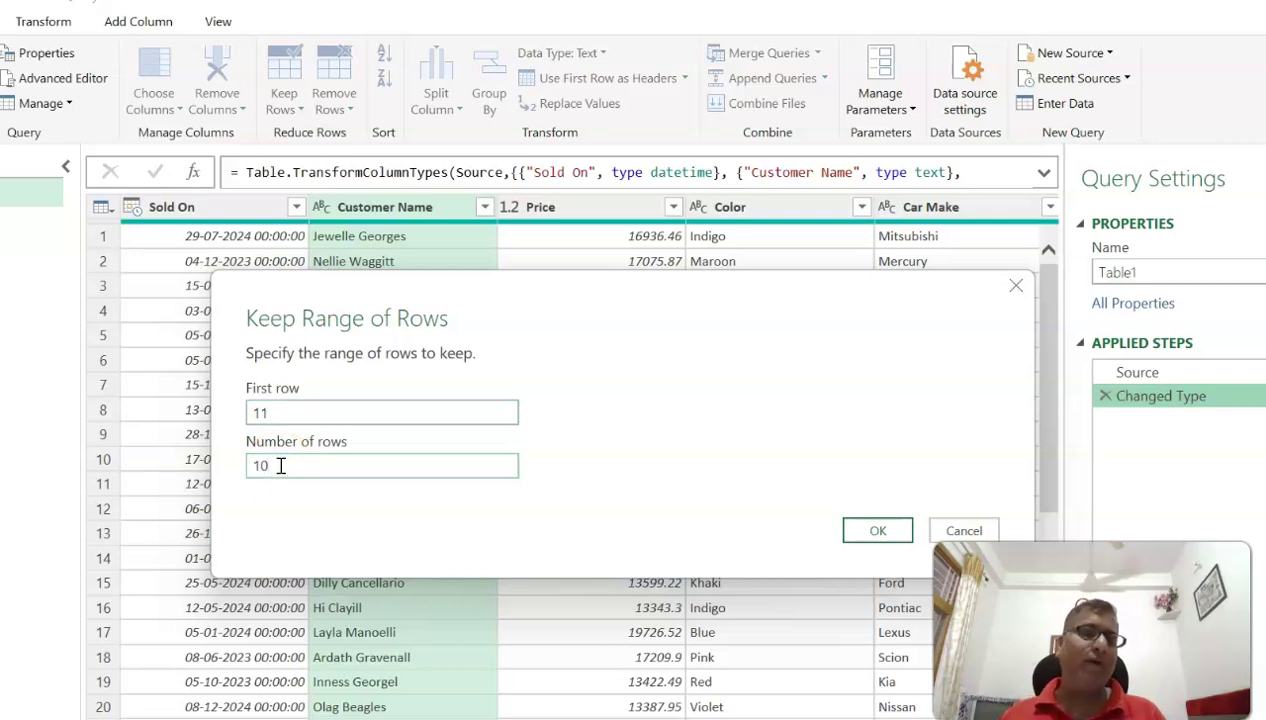
{"action": "left_click", "coordinate": [864, 528]}
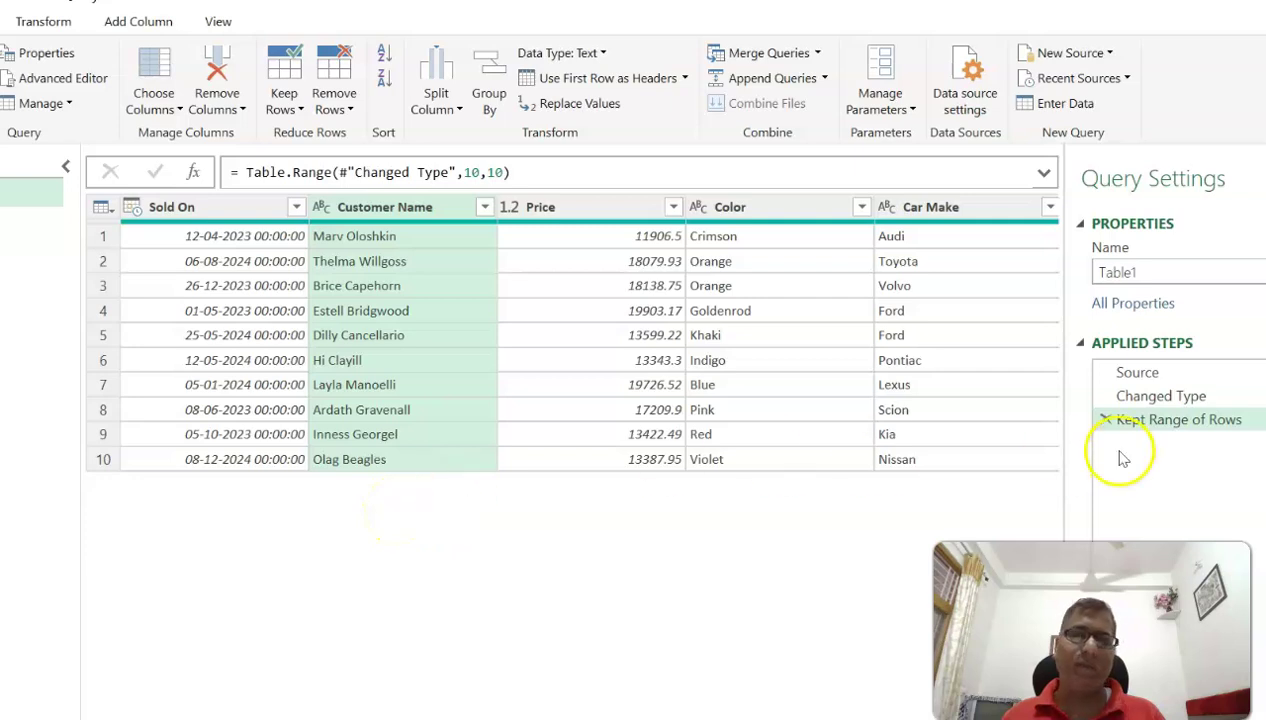
{"action": "left_click", "coordinate": [1105, 421]}
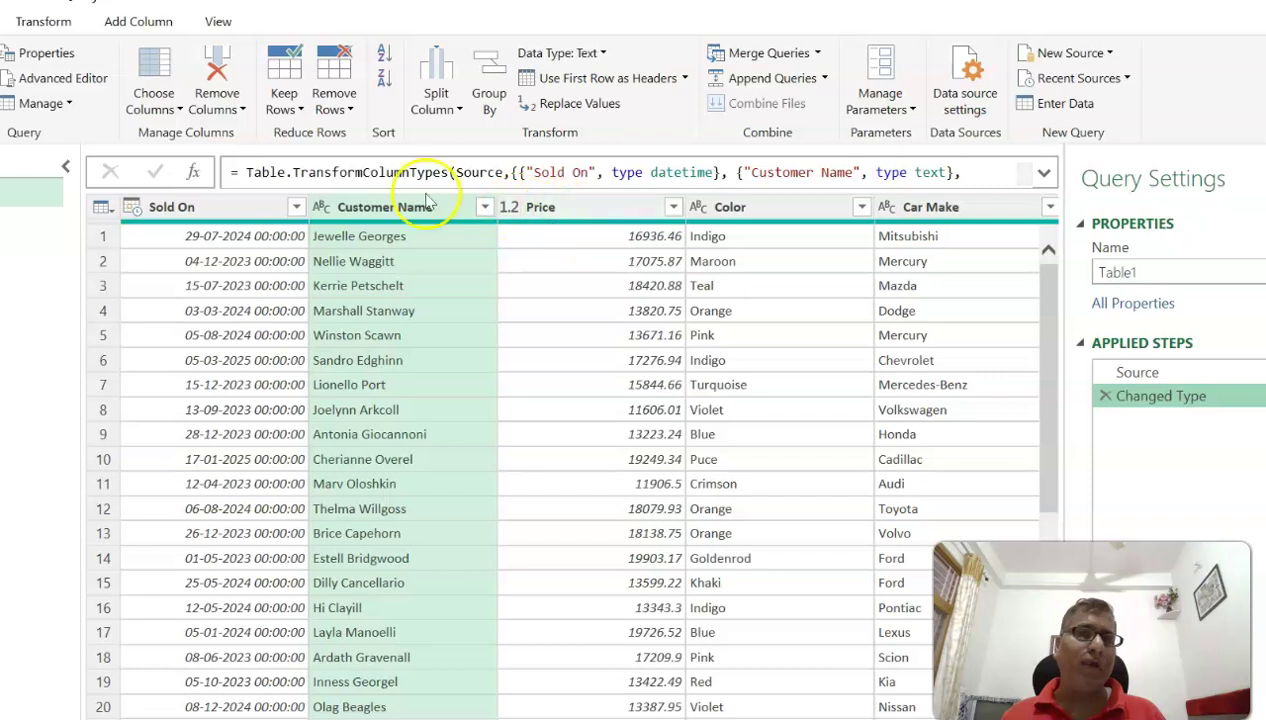
Step: Remove rows with duplicate values in the Color column, and delete the applied duplicate-removal step again
{"action": "left_click", "coordinate": [333, 110]}
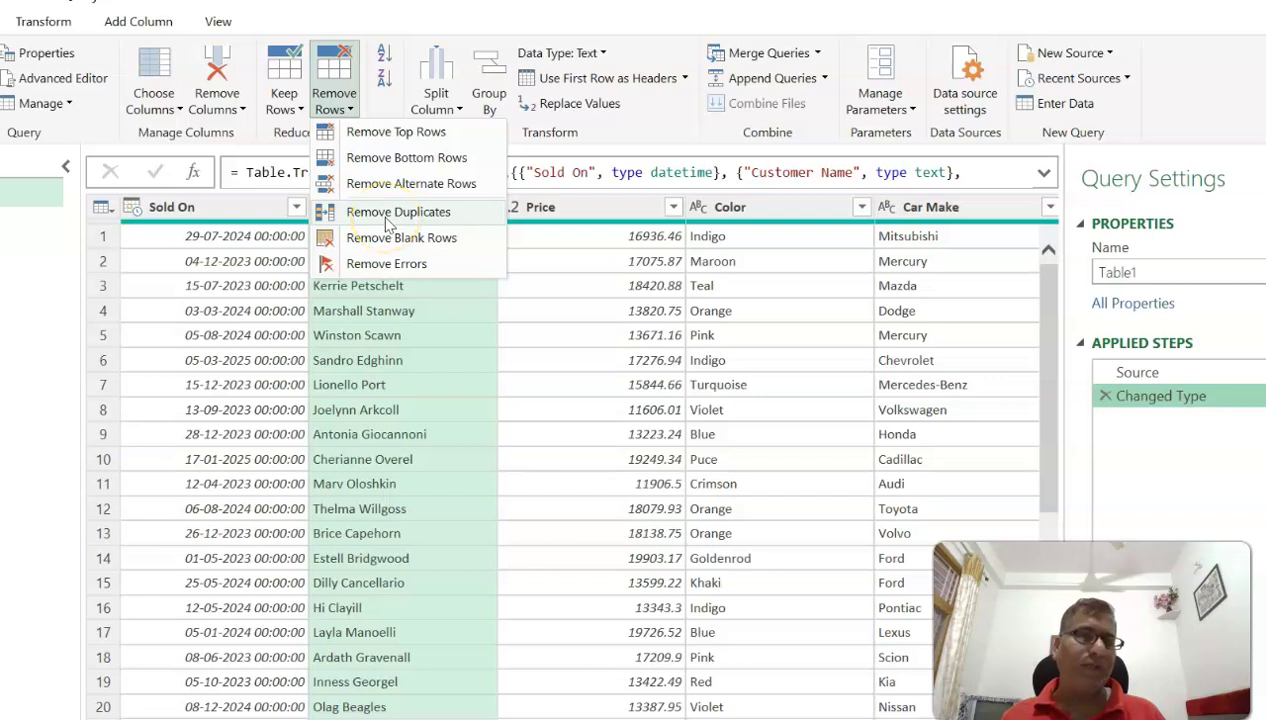
{"action": "left_click", "coordinate": [760, 207]}
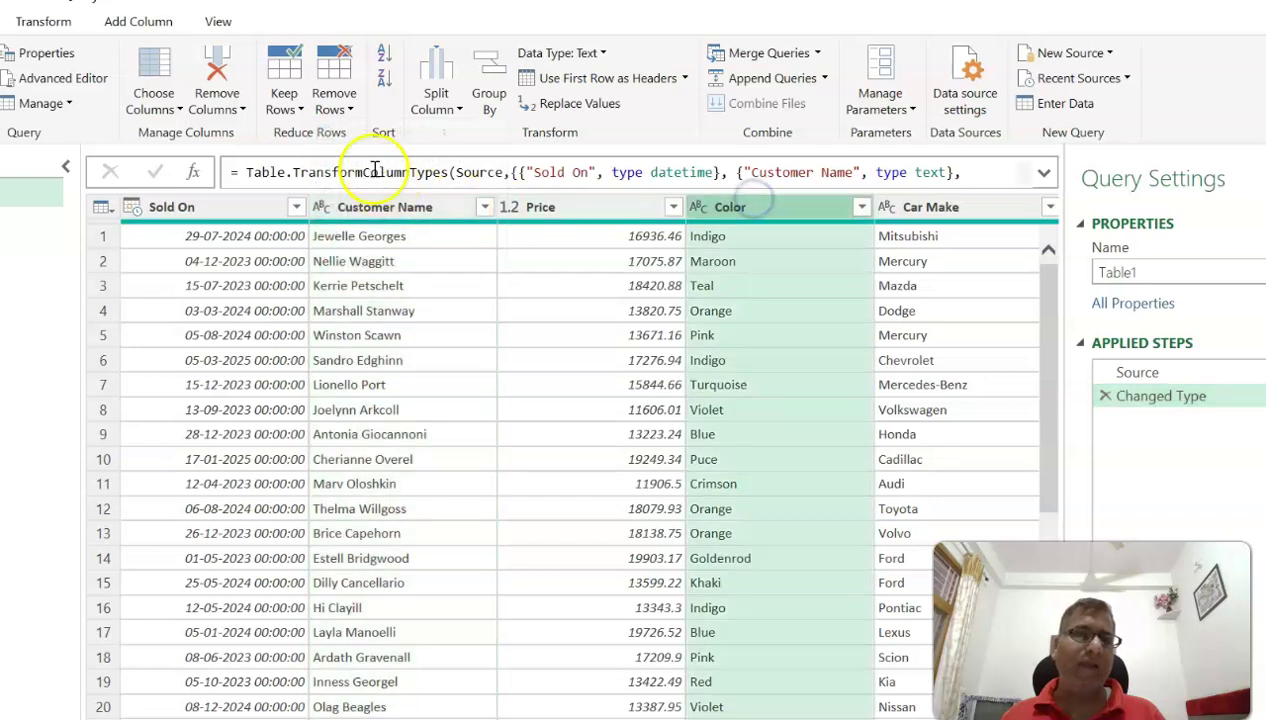
{"action": "left_click", "coordinate": [343, 114]}
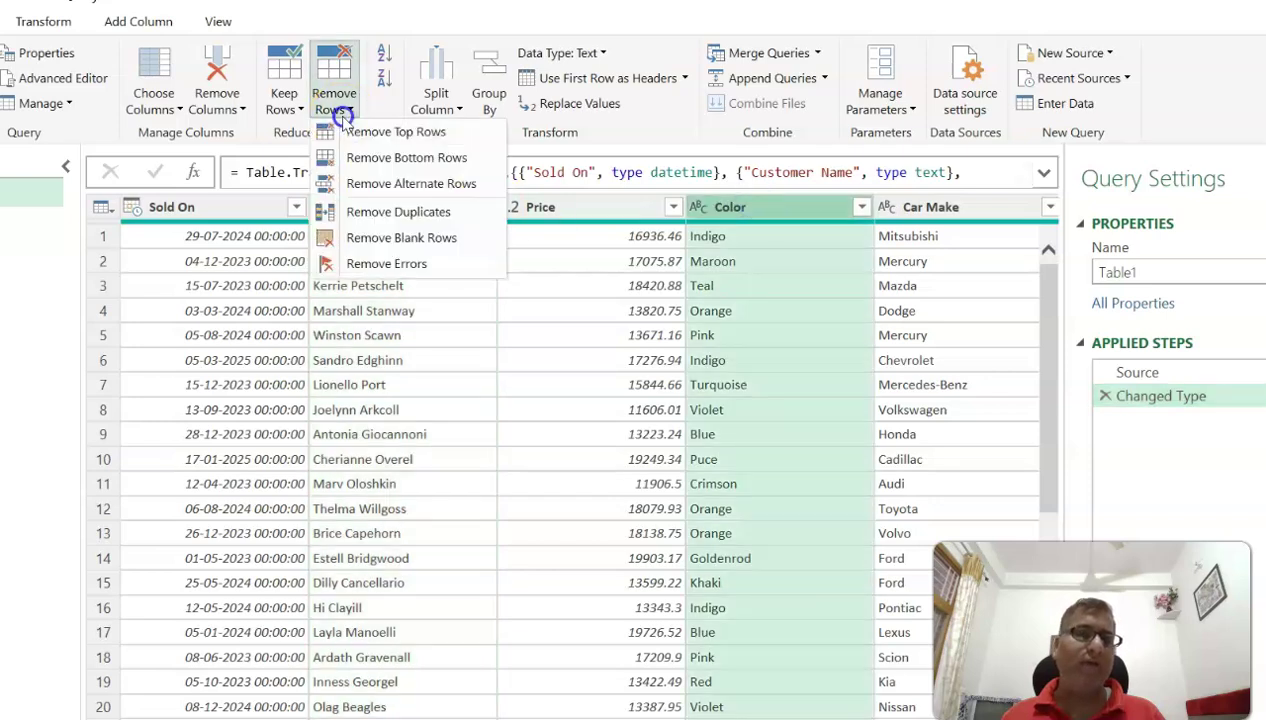
{"action": "left_click", "coordinate": [395, 213]}
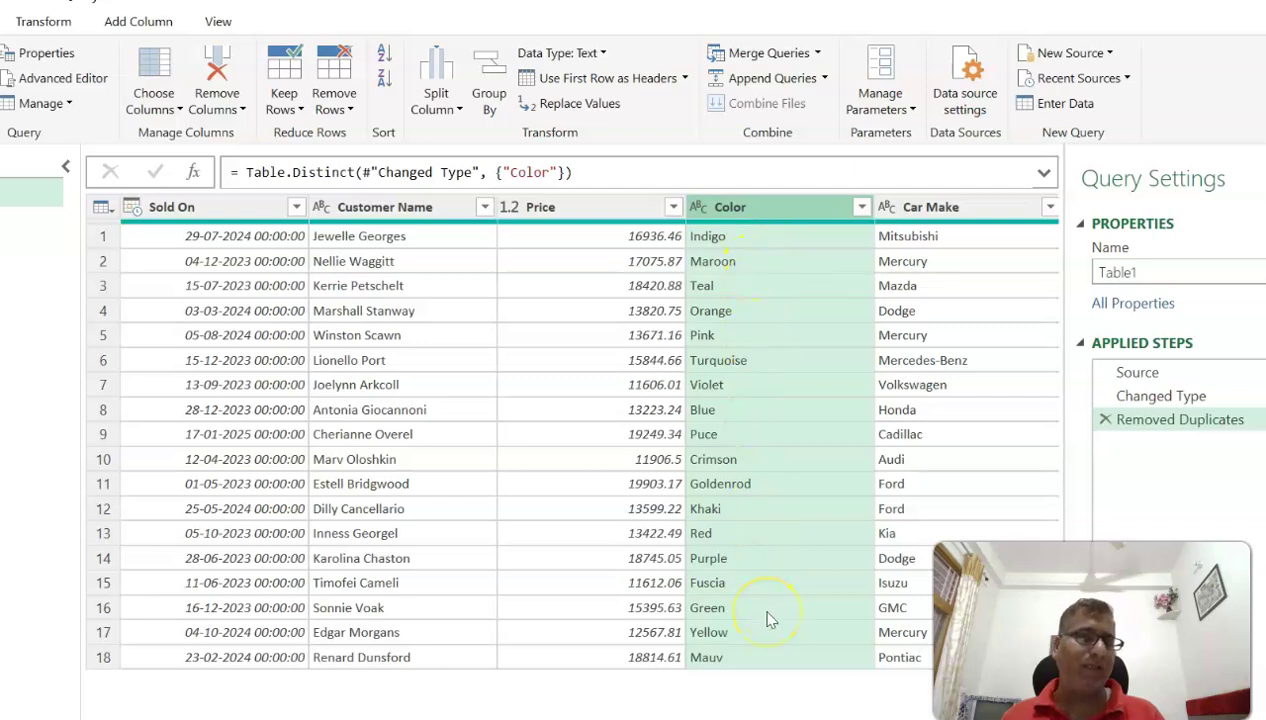
{"action": "left_click", "coordinate": [1105, 420]}
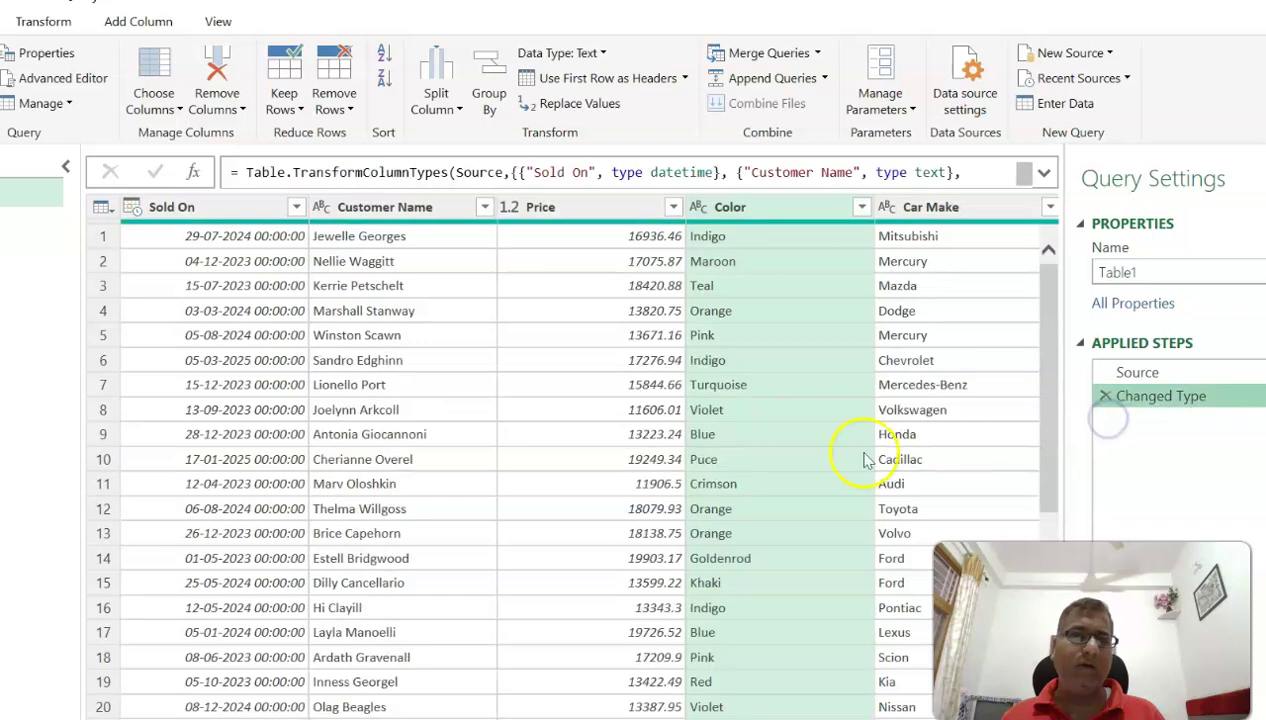
Step: Keep the top 10 rows of the table, then close the query editor and load the result into an Excel worksheet
{"action": "left_click", "coordinate": [286, 110]}
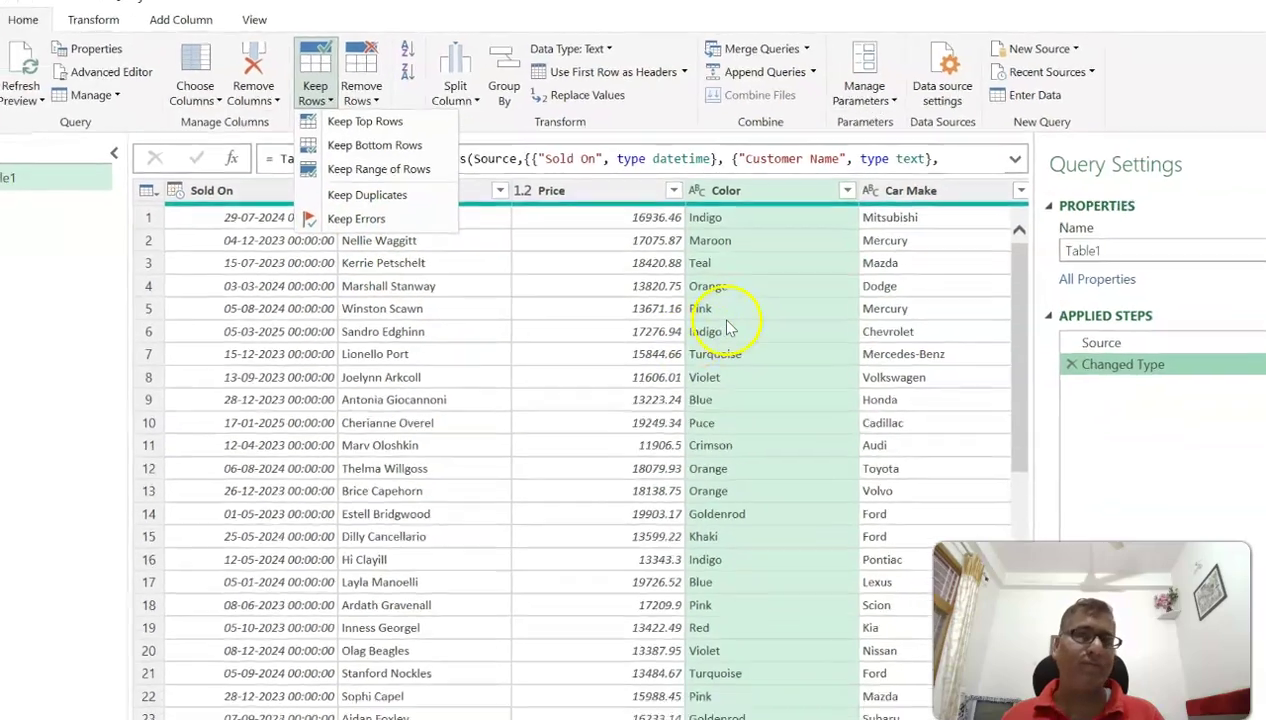
{"action": "left_click", "coordinate": [734, 347]}
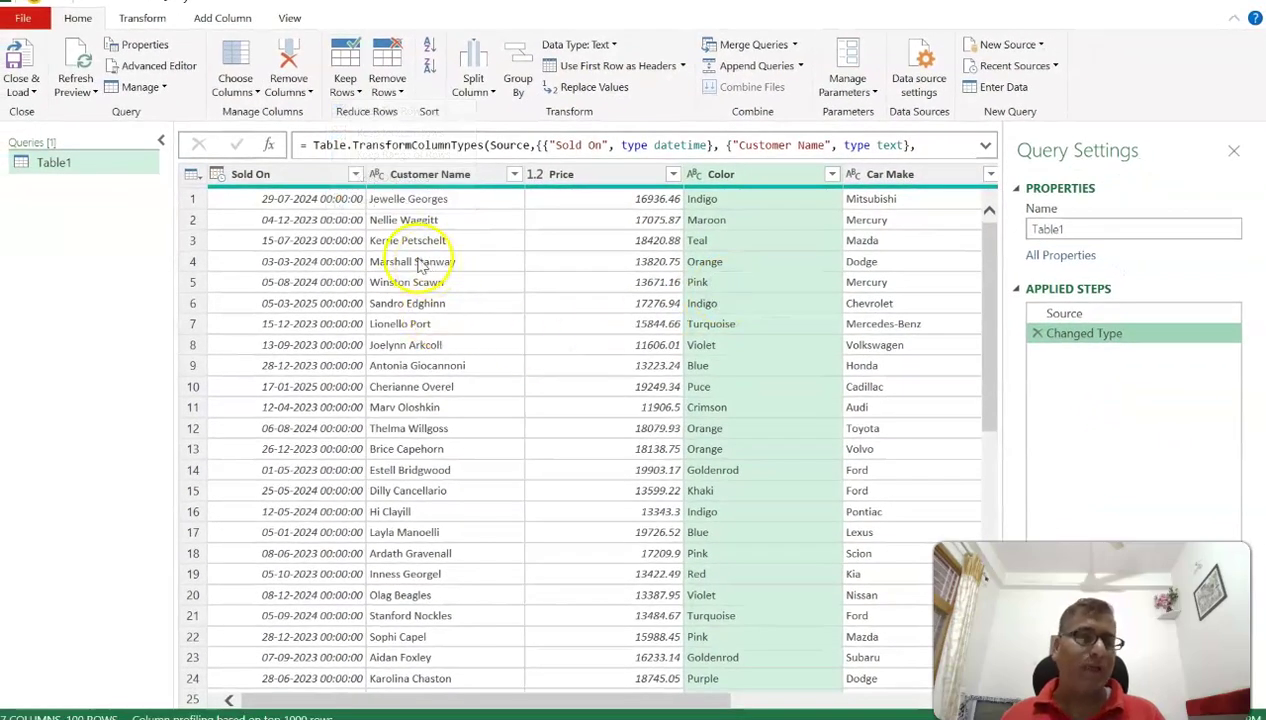
{"action": "left_click", "coordinate": [418, 174]}
{"action": "left_click", "coordinate": [343, 91]}
{"action": "left_click", "coordinate": [372, 113]}
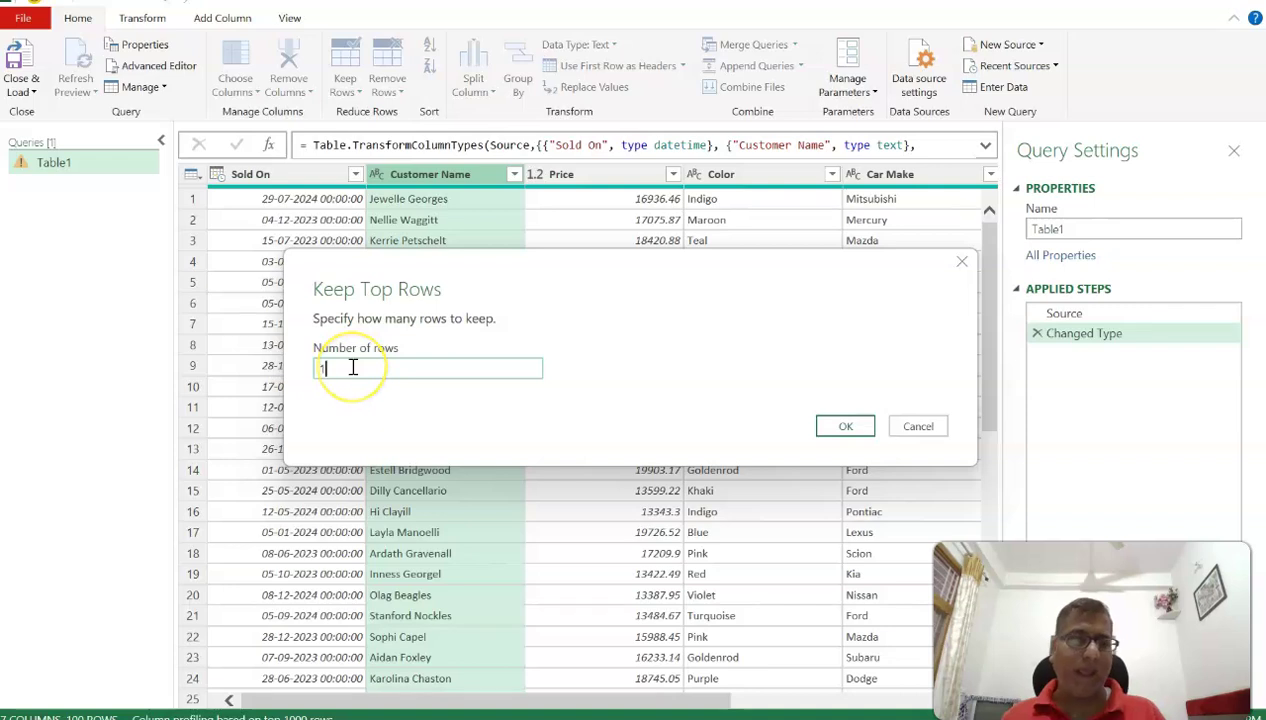
{"action": "left_click", "coordinate": [840, 426]}
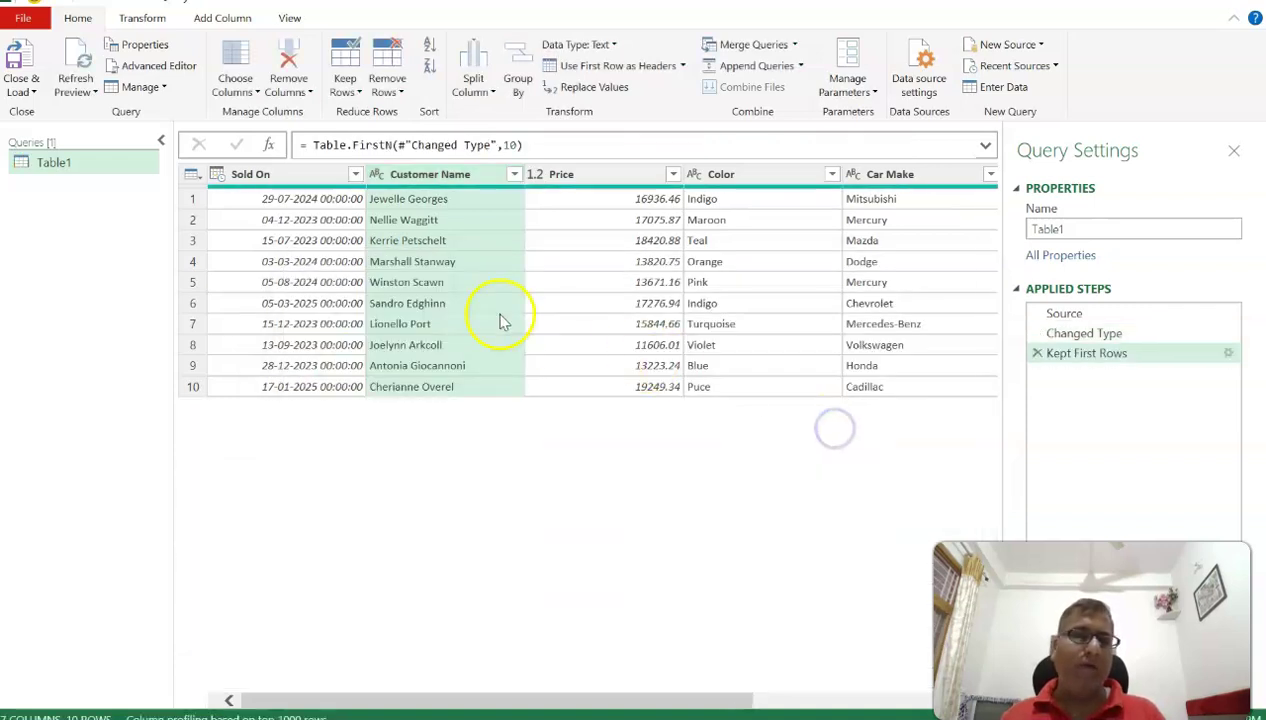
{"action": "left_click", "coordinate": [14, 67]}
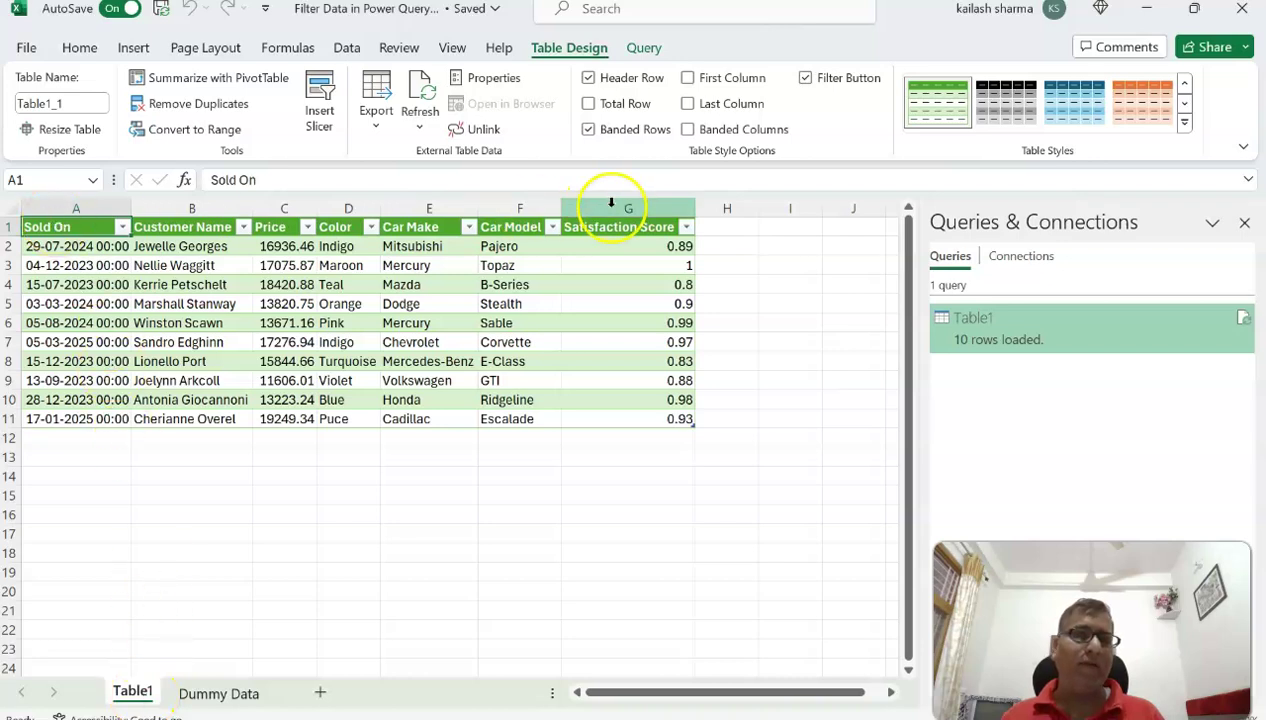
{"action": "left_click", "coordinate": [592, 327]}
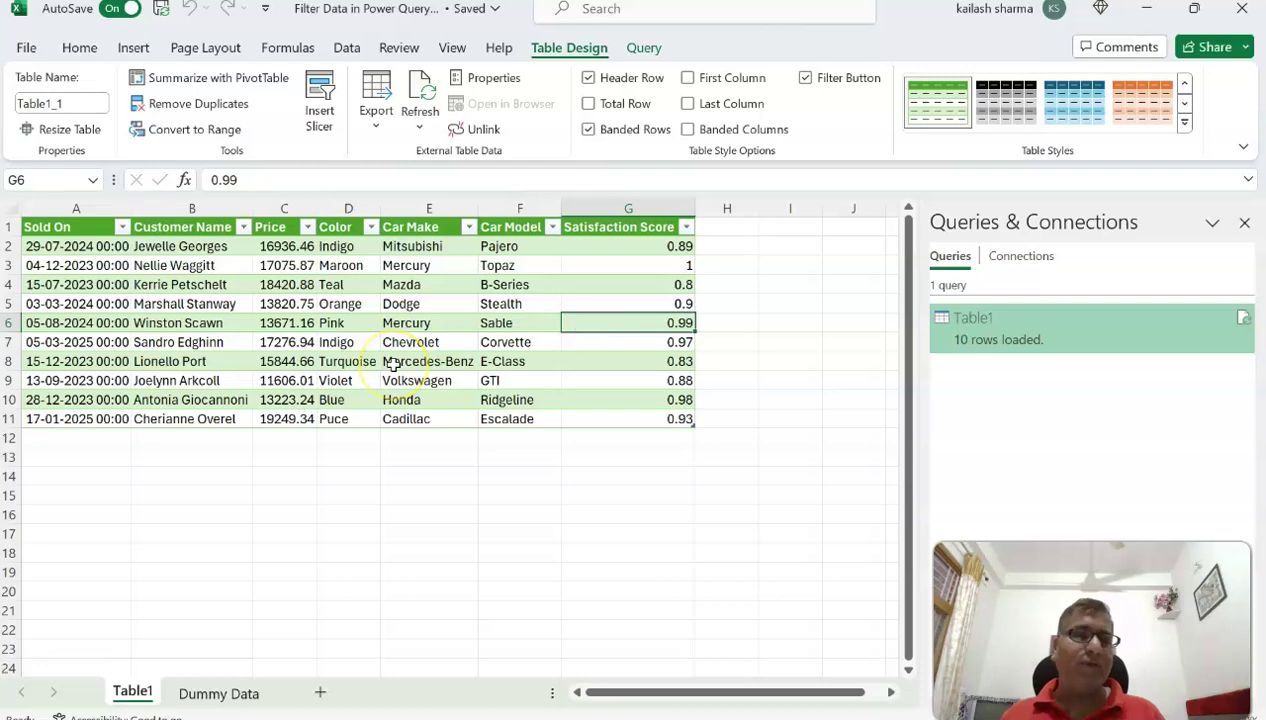